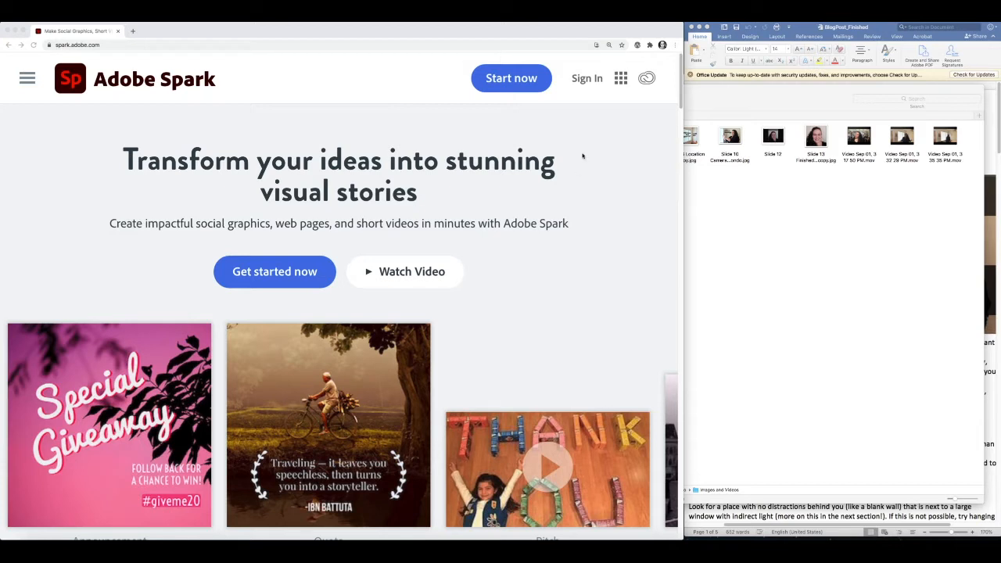
- Open the Sign In options from the Adobe Spark home page
{"action": "left_click", "coordinate": [587, 79]}
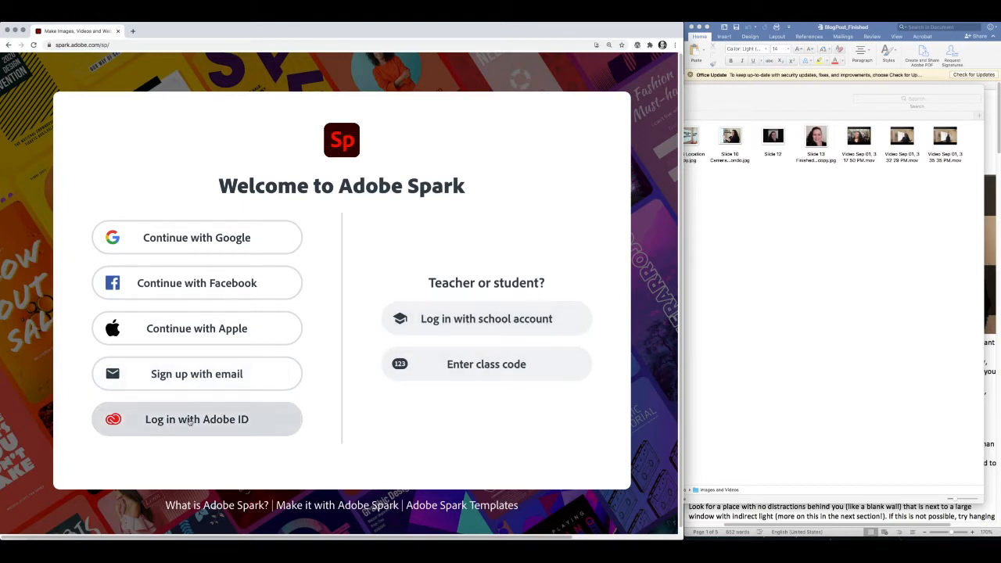
- Log in with the school account e-mail and choose Company or School Account for single sign-on
{"action": "left_click", "coordinate": [487, 324]}
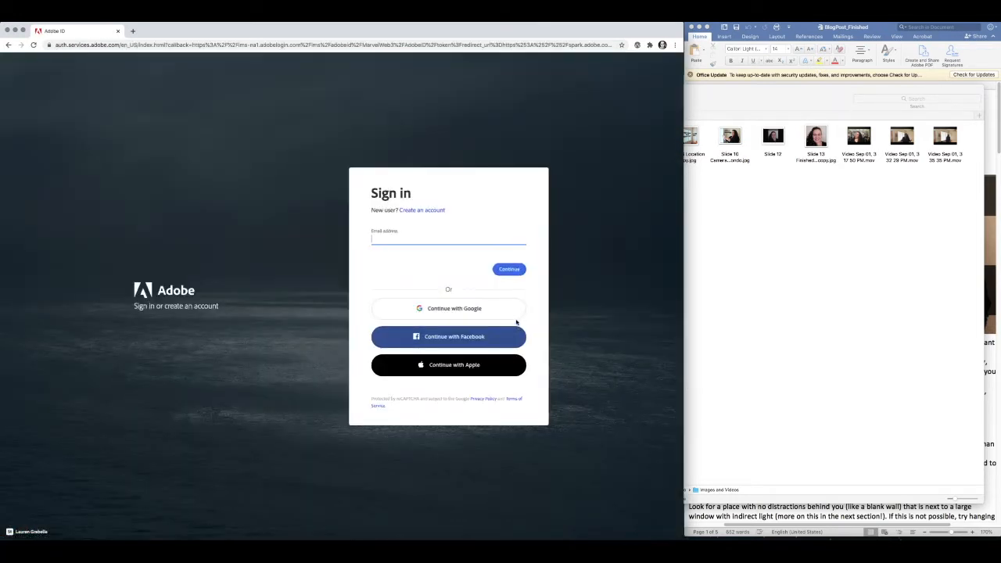
{"action": "left_click", "coordinate": [510, 270]}
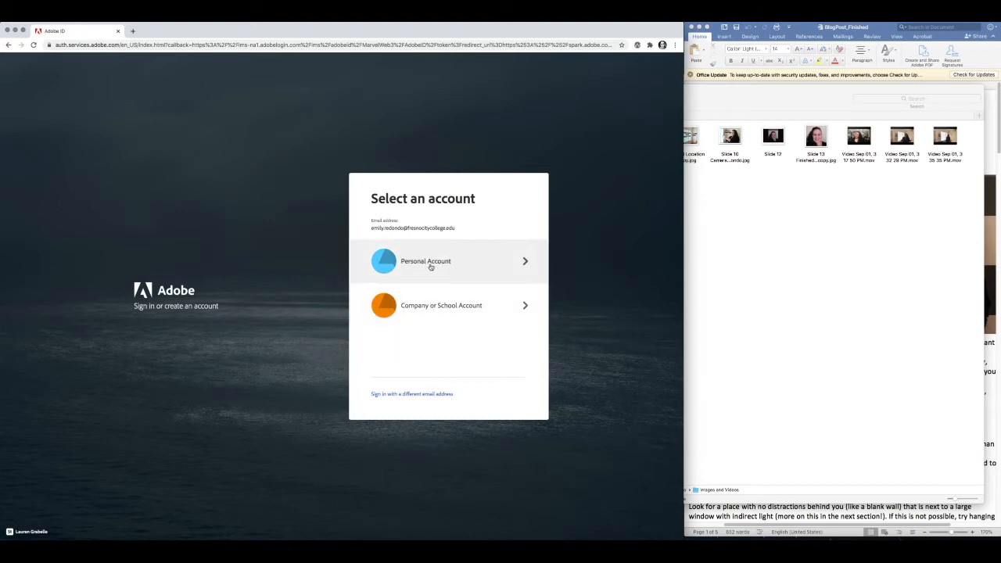
{"action": "left_click", "coordinate": [432, 308]}
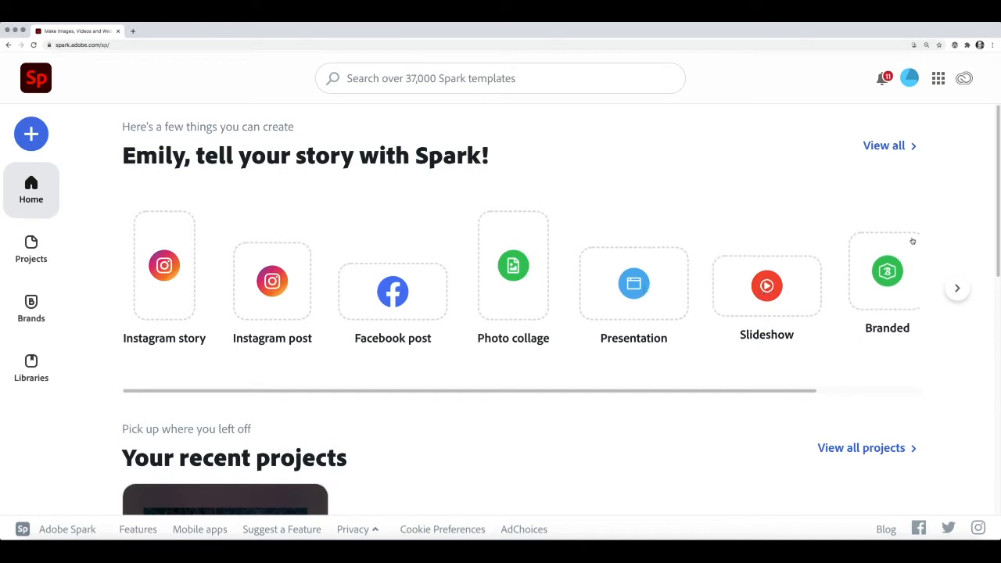
- Browse all Spark templates, then go back home and open the new-project list
{"action": "left_click_drag", "start_coordinate": [995, 224], "coordinate": [983, 481]}
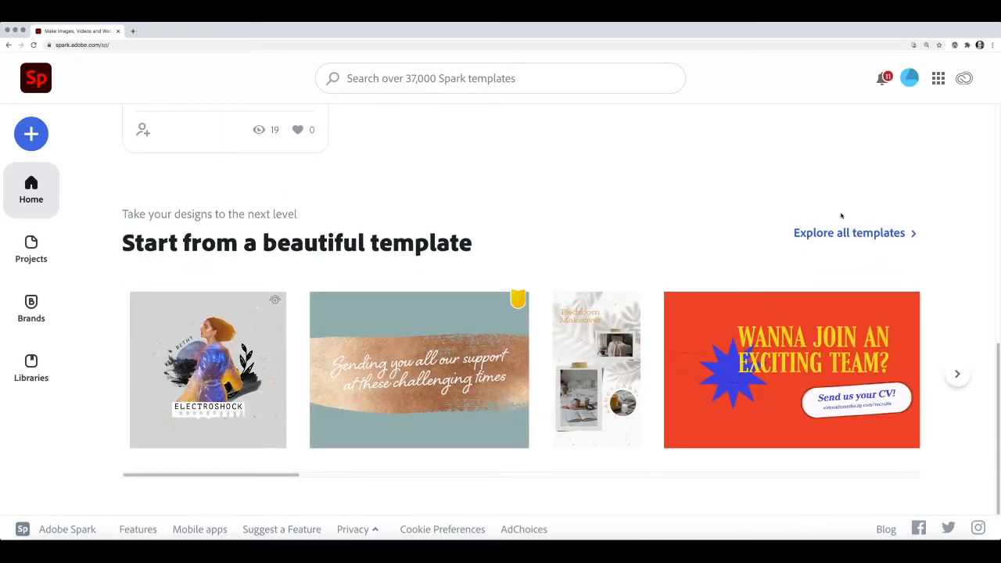
{"action": "left_click", "coordinate": [856, 234]}
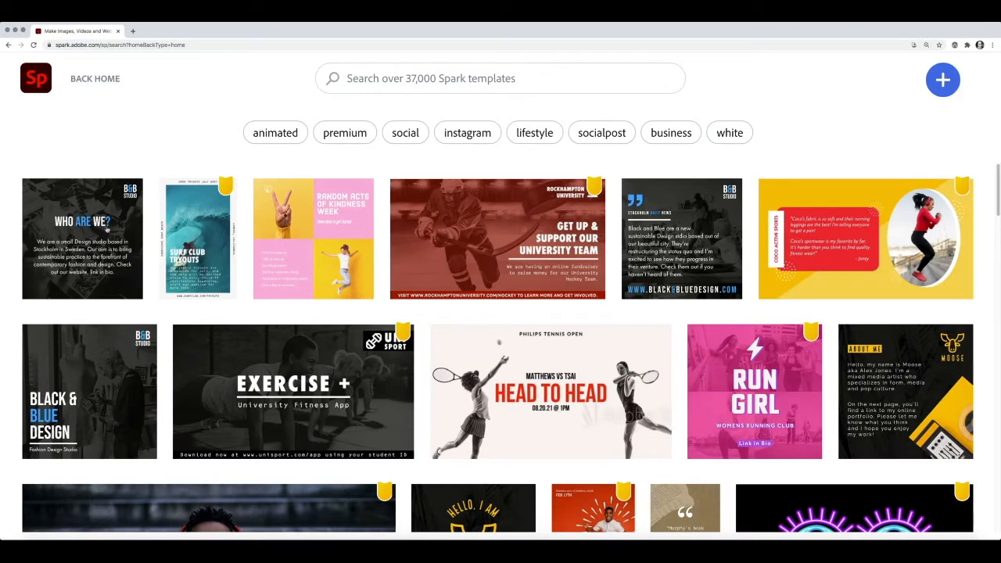
{"action": "left_click", "coordinate": [85, 80]}
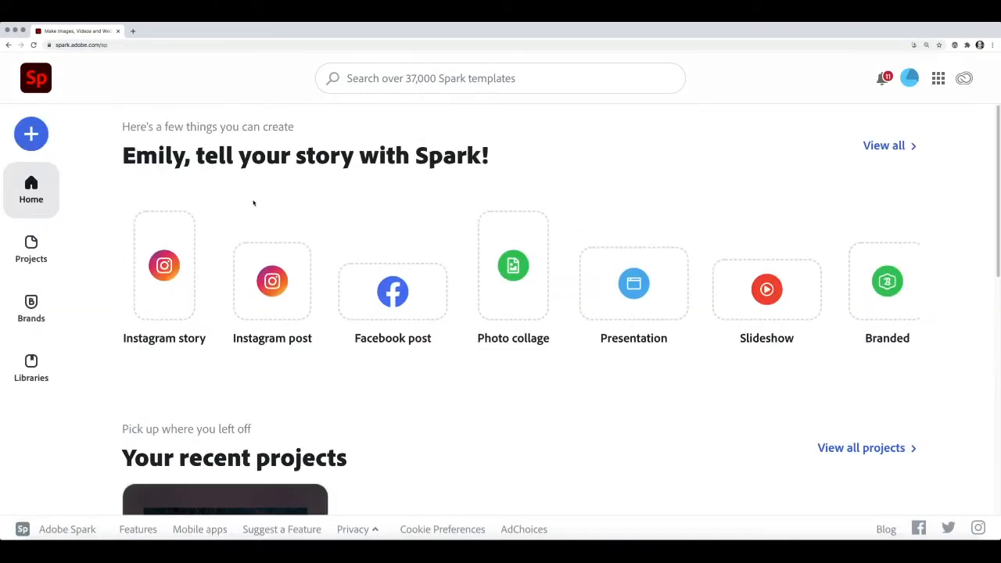
{"action": "left_click", "coordinate": [32, 133]}
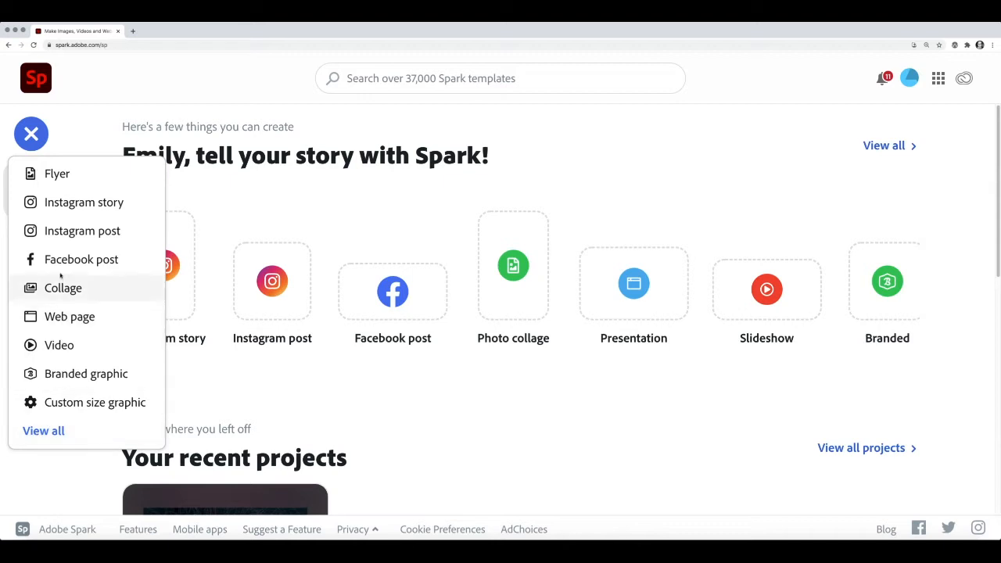
- Create a new Web page project and look over its Settings and Share options
{"action": "left_click", "coordinate": [70, 320]}
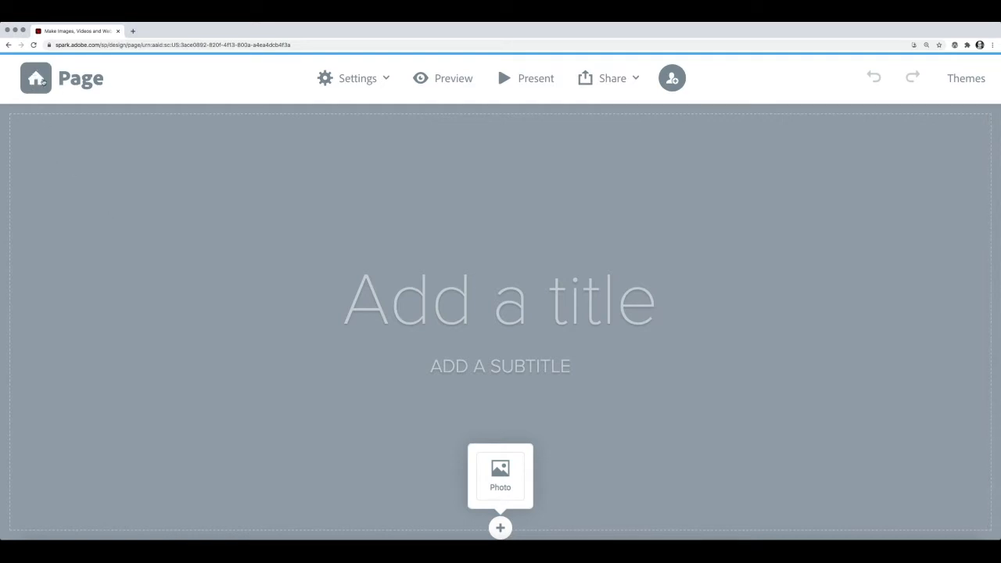
{"action": "left_click", "coordinate": [387, 79]}
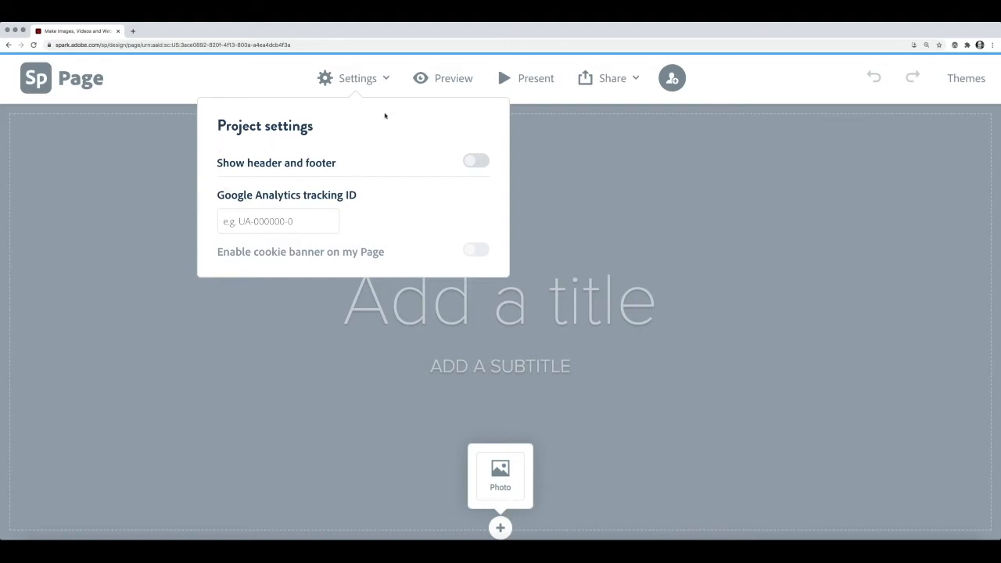
{"action": "left_click", "coordinate": [592, 114]}
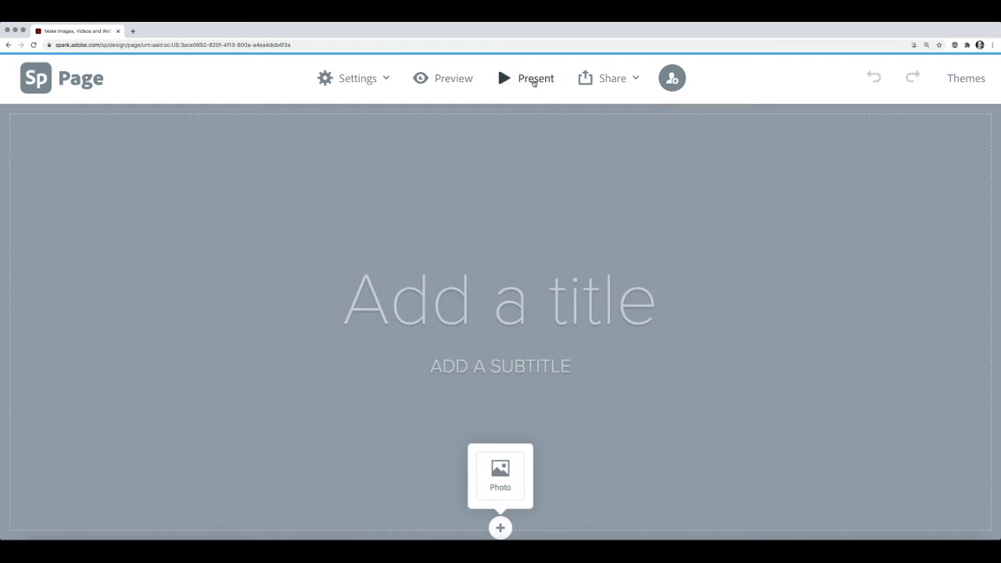
{"action": "left_click", "coordinate": [636, 78]}
- Apply the Trek theme to the page, then browse the Add your brand page
{"action": "left_click", "coordinate": [969, 80]}
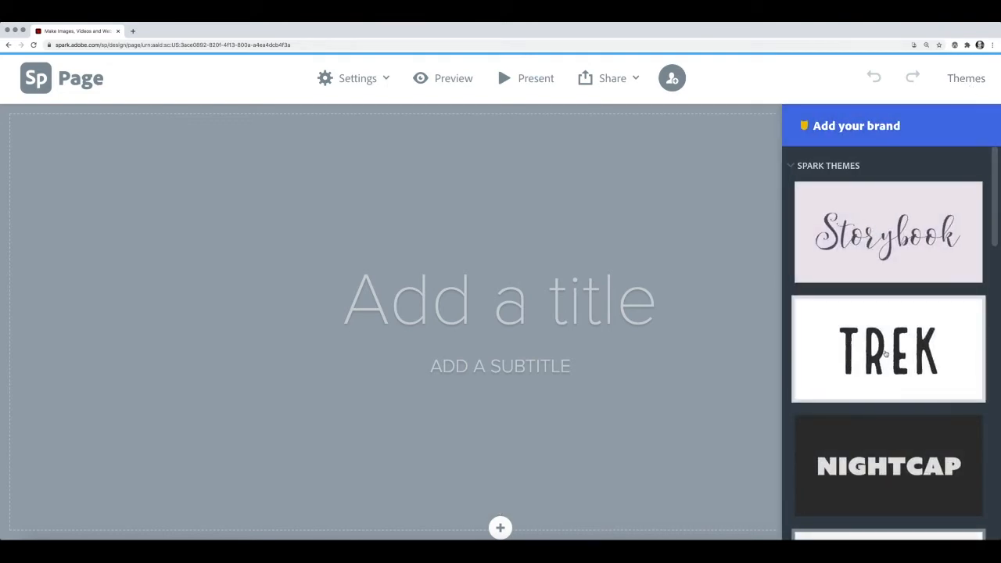
{"action": "left_click", "coordinate": [882, 356]}
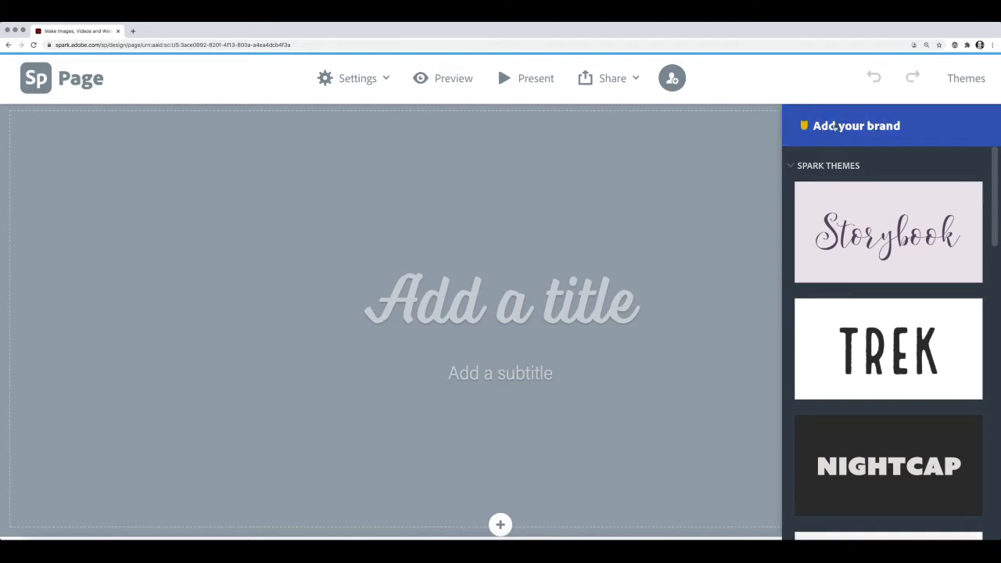
{"action": "left_click", "coordinate": [864, 129]}
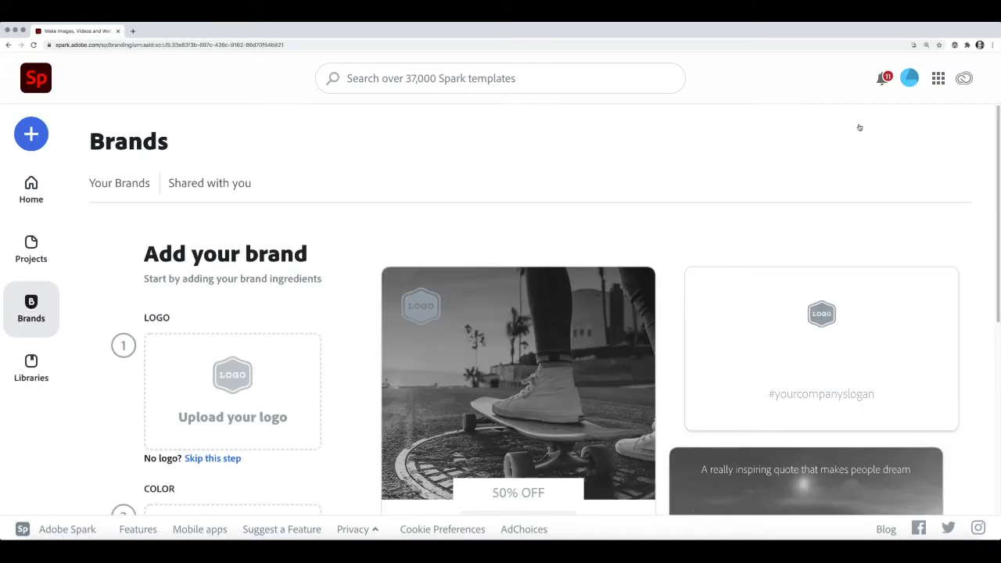
{"action": "scroll", "coordinate": [990, 226], "scroll_direction": "down", "scroll_amount": 5}
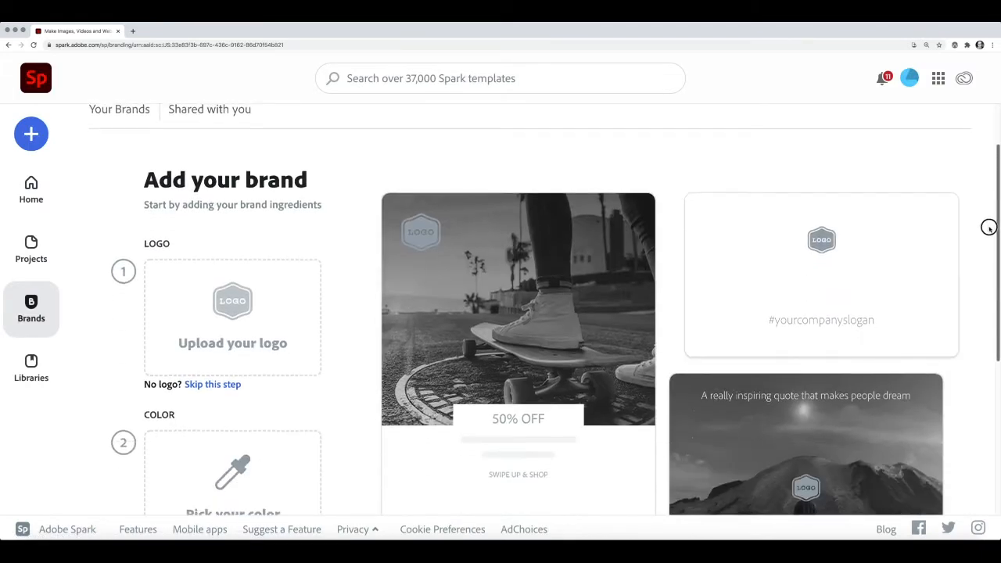
{"action": "left_click_drag", "start_coordinate": [995, 284], "coordinate": [997, 228]}
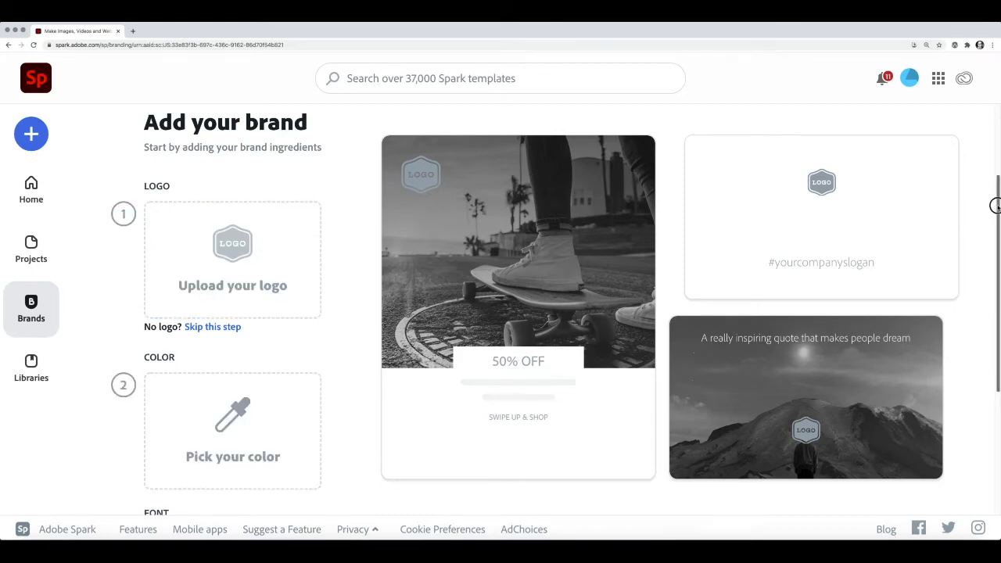
{"action": "left_click_drag", "start_coordinate": [992, 206], "coordinate": [981, 357]}
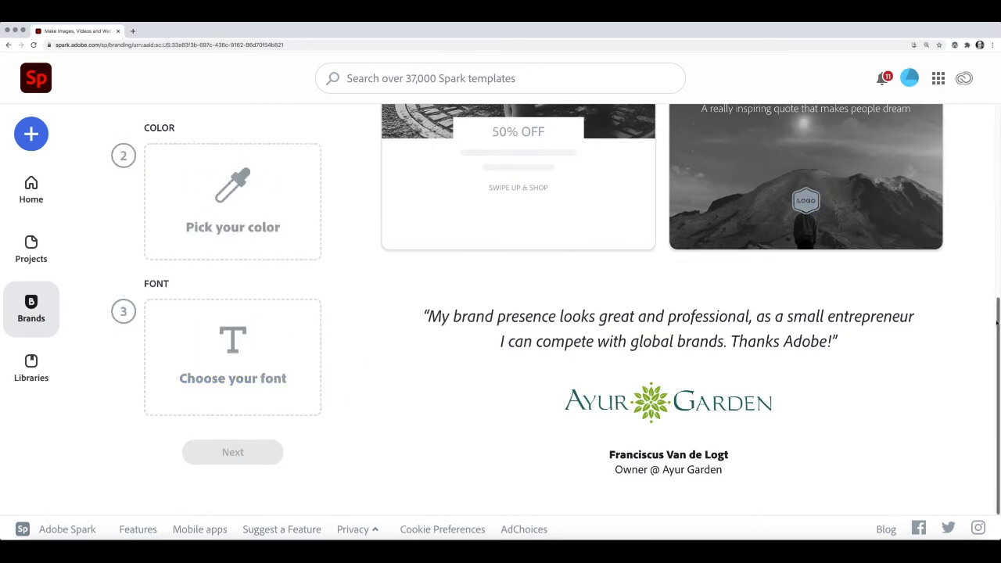
{"action": "left_click_drag", "start_coordinate": [997, 324], "coordinate": [985, 92]}
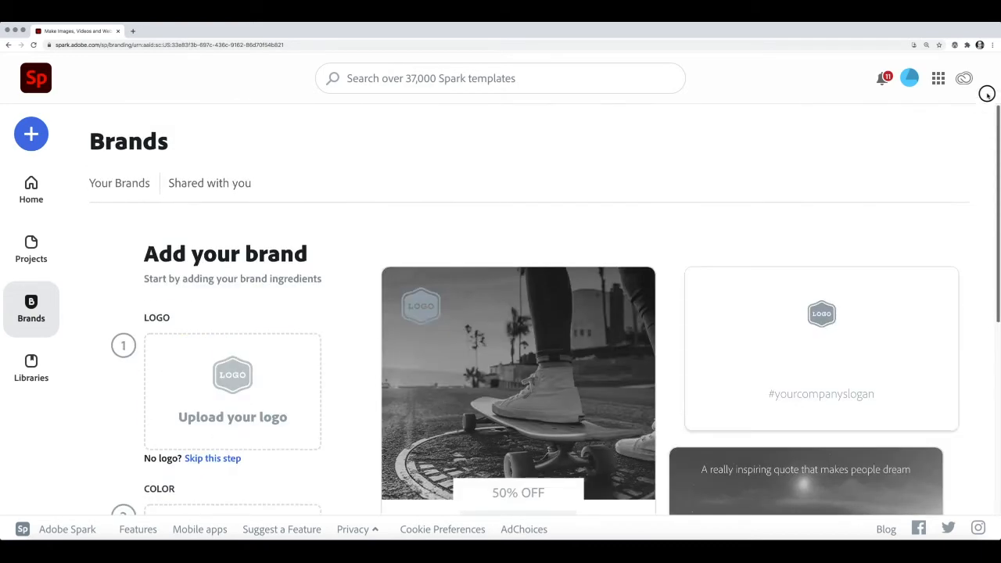
- Reopen My Page from Projects and narrow the browser to reveal the Word document
{"action": "left_click", "coordinate": [24, 259]}
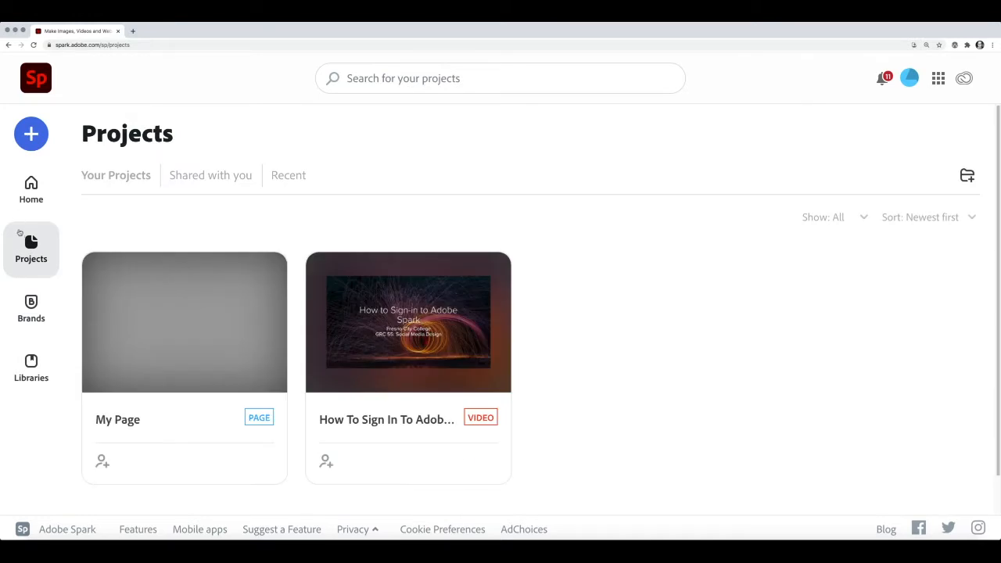
{"action": "mouse_move", "coordinate": [181, 317]}
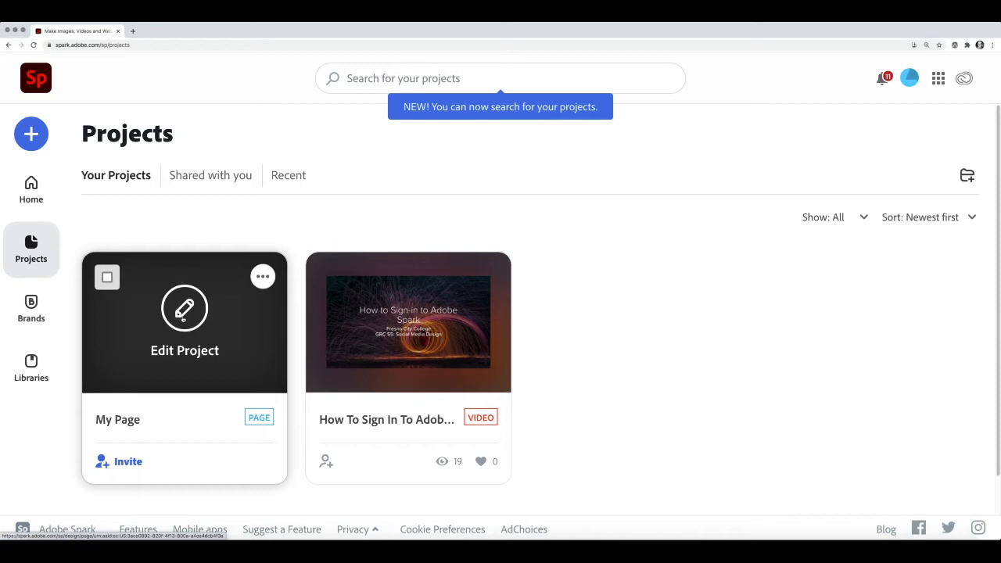
{"action": "left_click", "coordinate": [184, 321]}
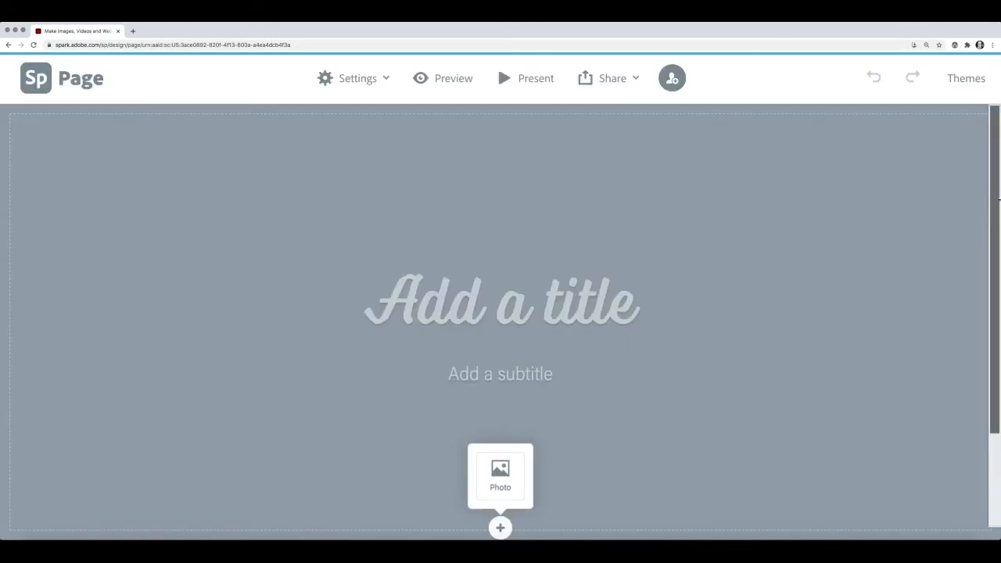
{"action": "left_click_drag", "start_coordinate": [1000, 194], "coordinate": [676, 205]}
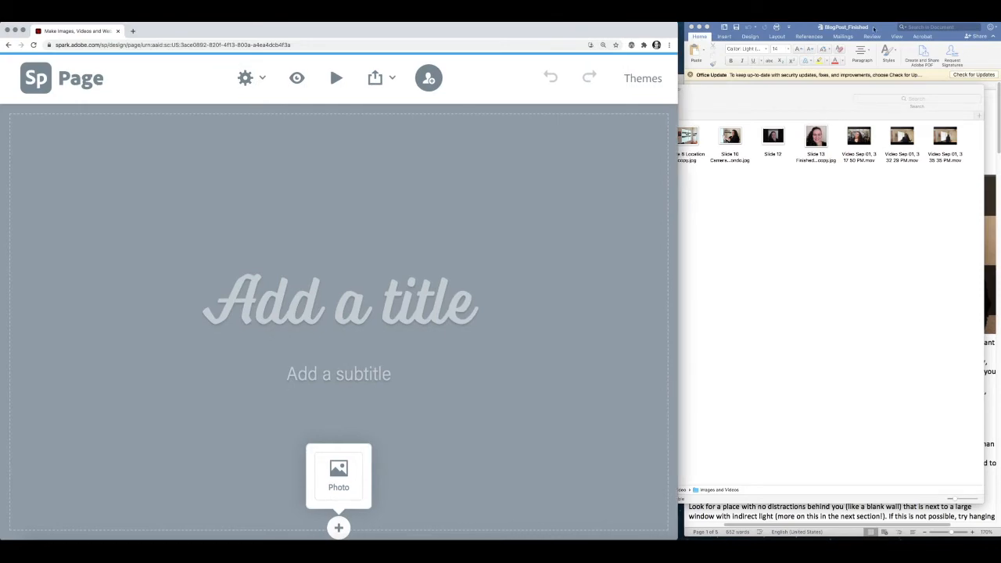
- Bring the Word blog post forward and look over its header image
{"action": "left_click", "coordinate": [868, 29]}
{"action": "mouse_move", "coordinate": [869, 29]}
{"action": "left_mouse_down"}
{"action": "mouse_move", "coordinate": [838, 29]}
{"action": "mouse_move", "coordinate": [860, 28]}
{"action": "left_mouse_up"}
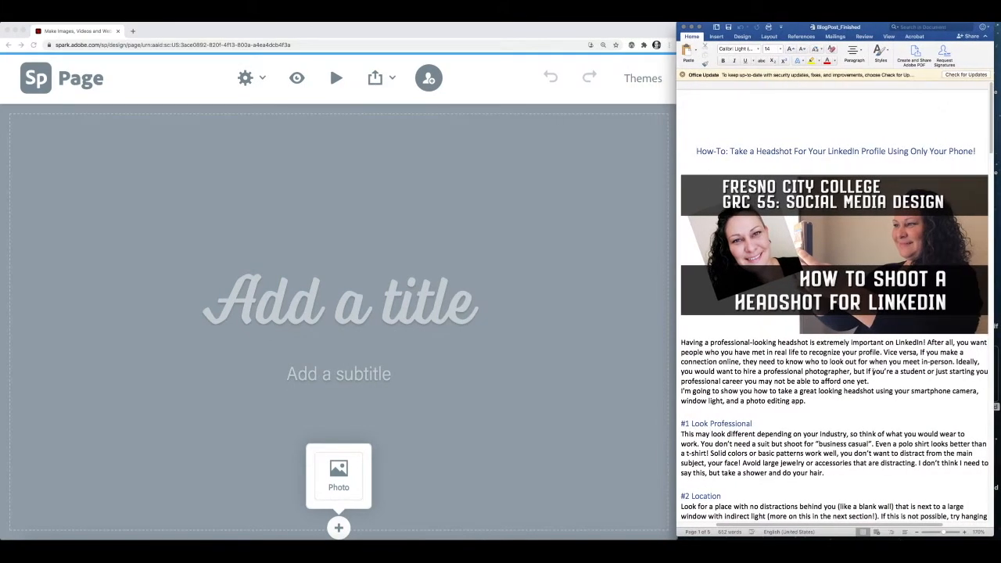
{"action": "scroll", "coordinate": [991, 133], "scroll_direction": "down", "scroll_amount": 9}
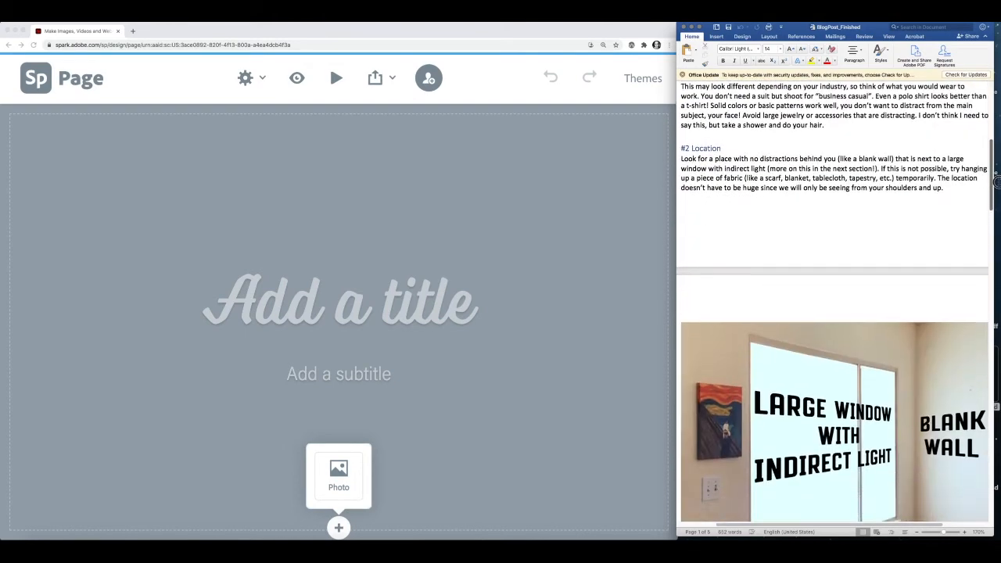
{"action": "scroll", "coordinate": [993, 136], "scroll_direction": "up", "scroll_amount": 6}
{"action": "left_click_drag", "start_coordinate": [993, 136], "coordinate": [992, 116]}
{"action": "left_click_drag", "start_coordinate": [815, 29], "coordinate": [840, 172]}
- Close the Images and Videos folder, dock Word beside Spark, and show the add-photo option
{"action": "left_click", "coordinate": [798, 107]}
{"action": "left_click_drag", "start_coordinate": [797, 106], "coordinate": [710, 83]}
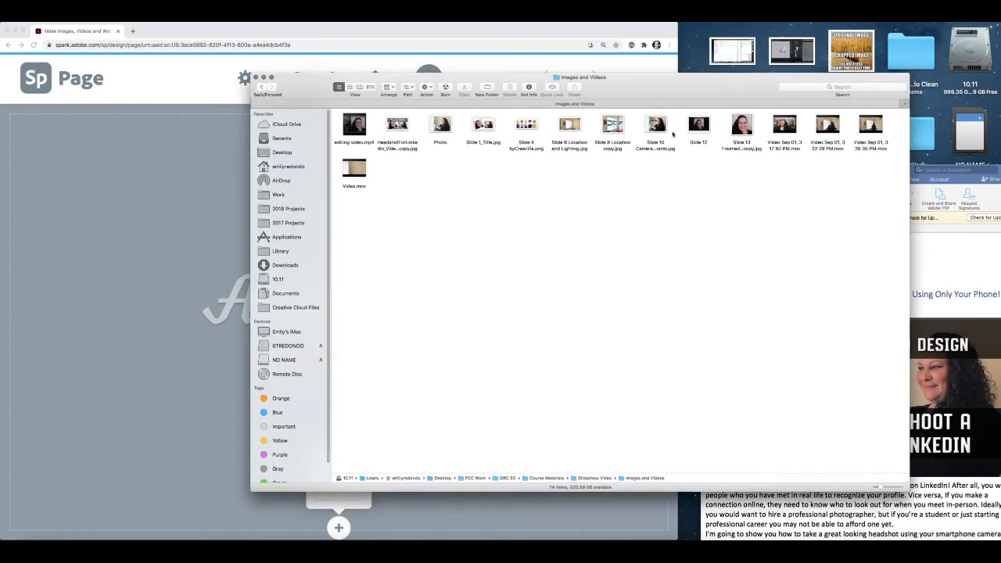
{"action": "left_click_drag", "start_coordinate": [705, 85], "coordinate": [800, 26]}
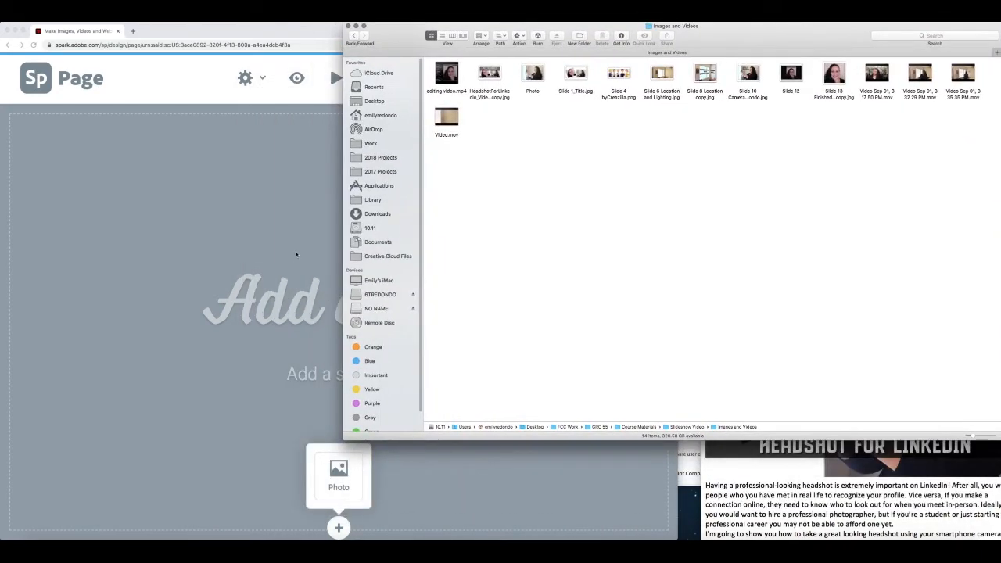
{"action": "left_click_drag", "start_coordinate": [675, 205], "coordinate": [675, 221]}
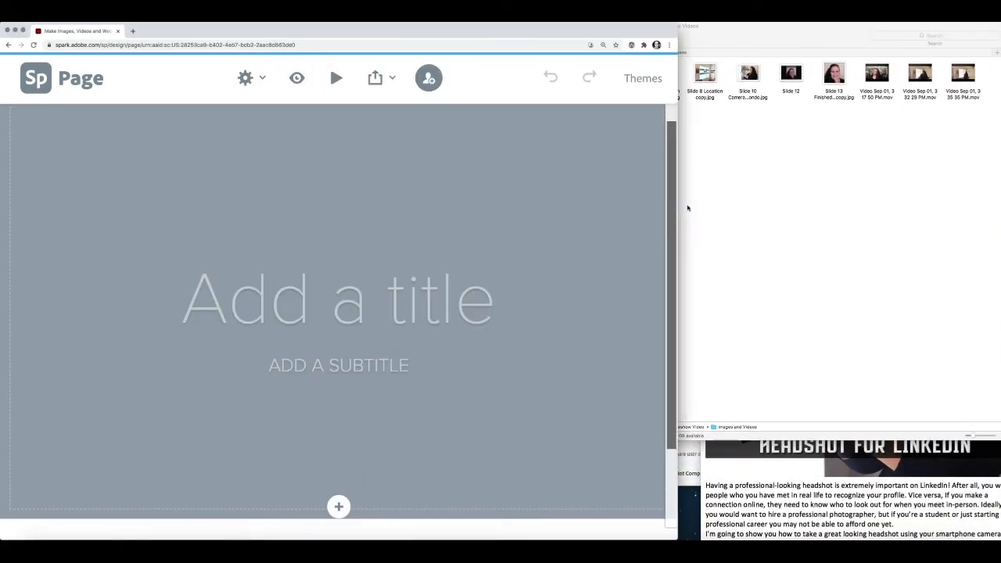
{"action": "left_click", "coordinate": [765, 157]}
{"action": "left_click", "coordinate": [349, 26]}
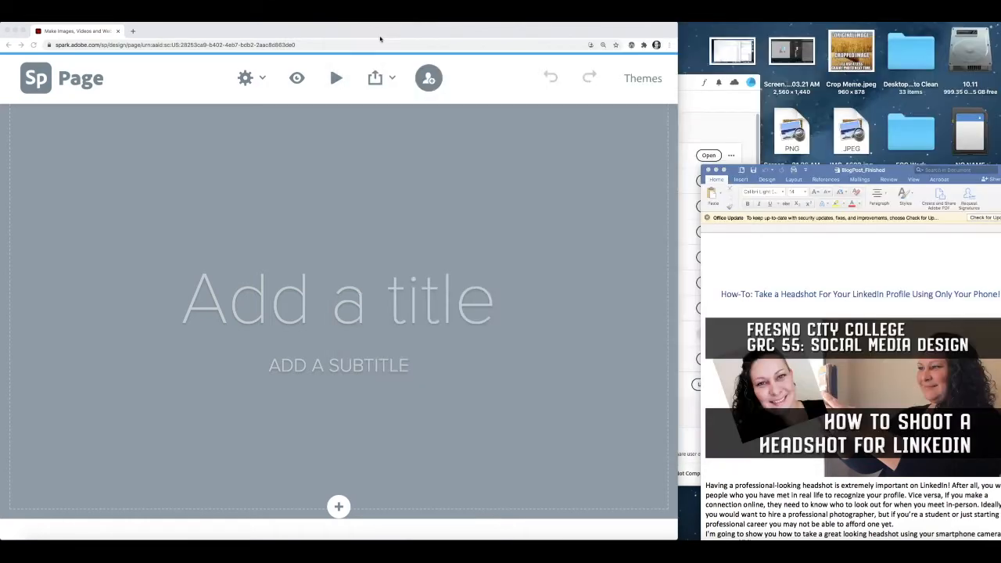
{"action": "left_click_drag", "start_coordinate": [849, 172], "coordinate": [827, 28]}
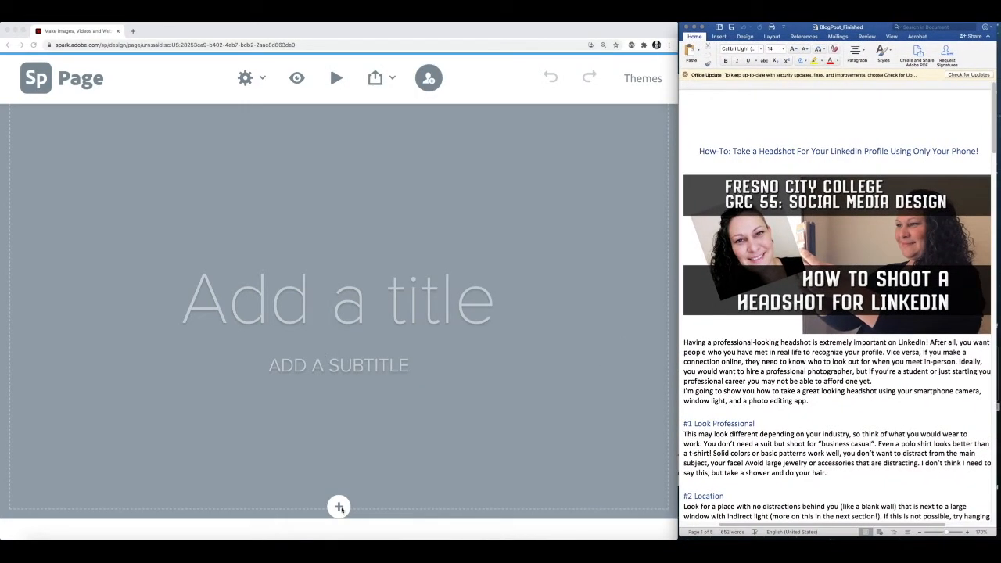
{"action": "left_click", "coordinate": [339, 508]}
{"action": "left_click", "coordinate": [338, 508]}
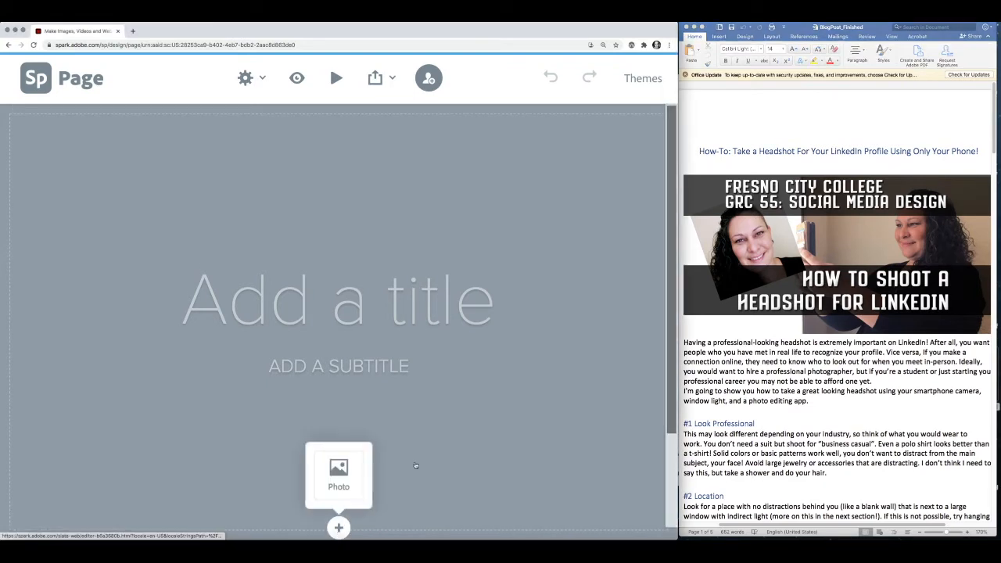
- Upload HeadshotForLinkedIn_VideoThumbnail copy.jpg from the computer as the title background photo
{"action": "left_click", "coordinate": [338, 477]}
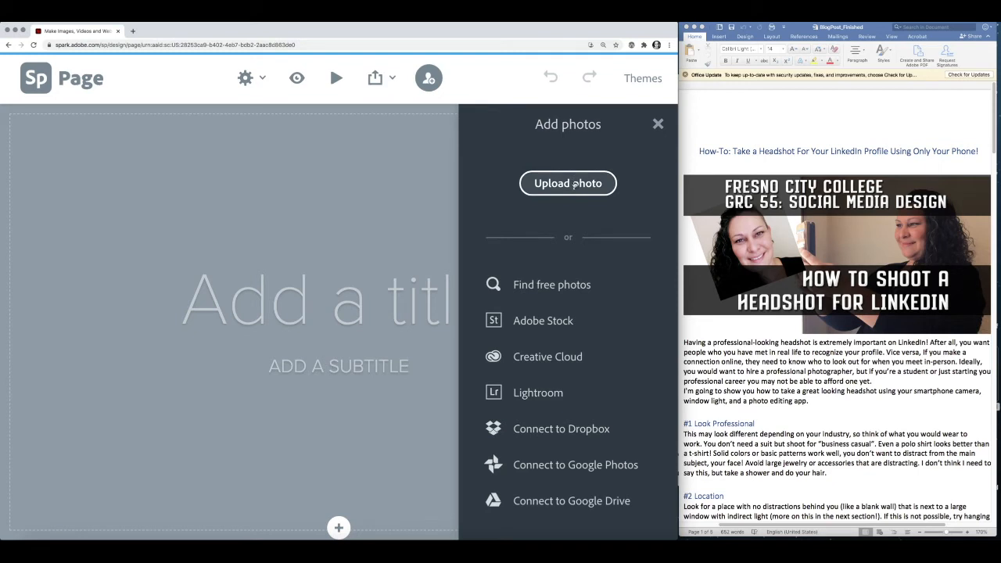
{"action": "left_click", "coordinate": [575, 184]}
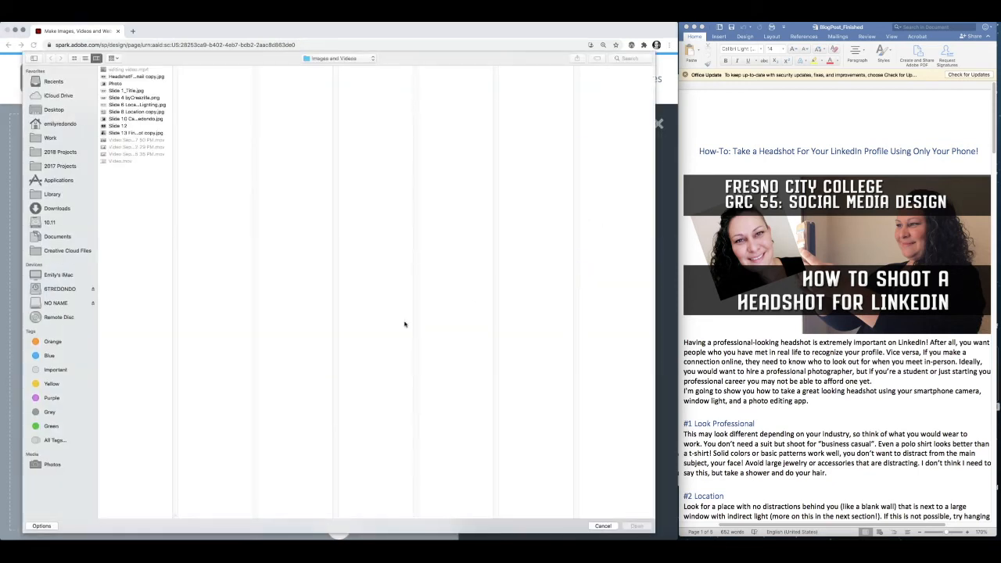
{"action": "left_click", "coordinate": [126, 76]}
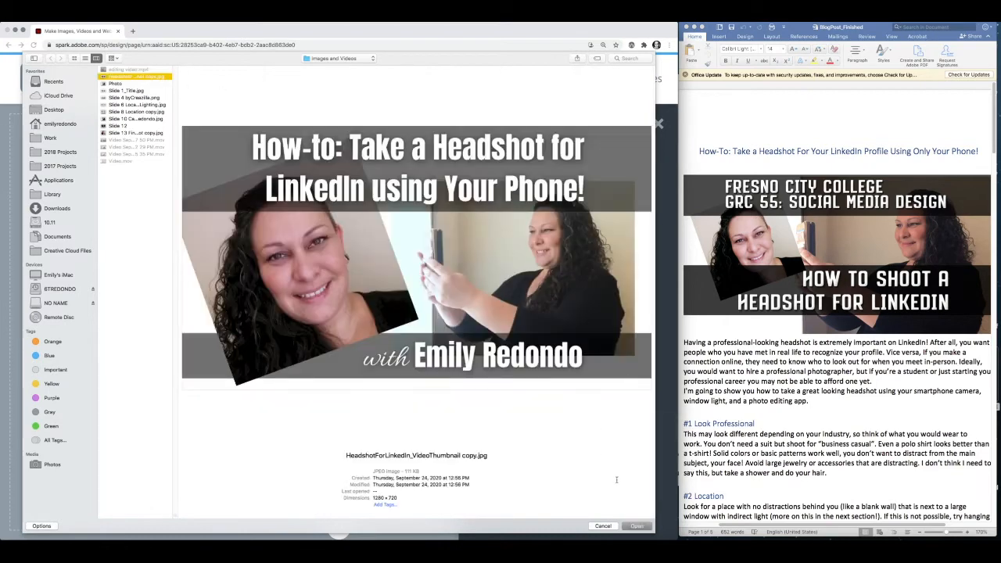
{"action": "left_click", "coordinate": [637, 527]}
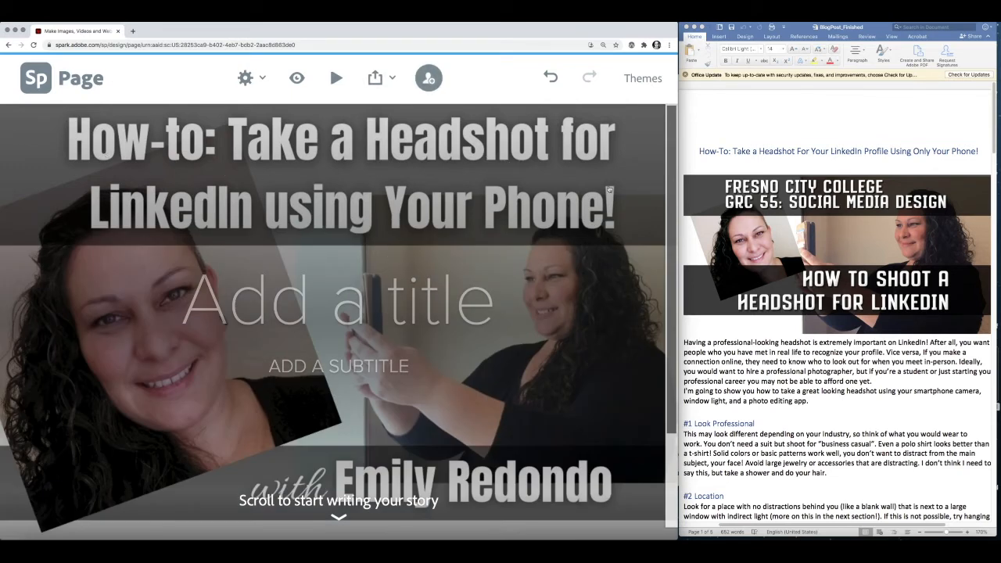
{"action": "mouse_move", "coordinate": [674, 254]}
{"action": "left_mouse_down"}
{"action": "mouse_move", "coordinate": [674, 272]}
{"action": "mouse_move", "coordinate": [673, 235]}
{"action": "left_mouse_up"}
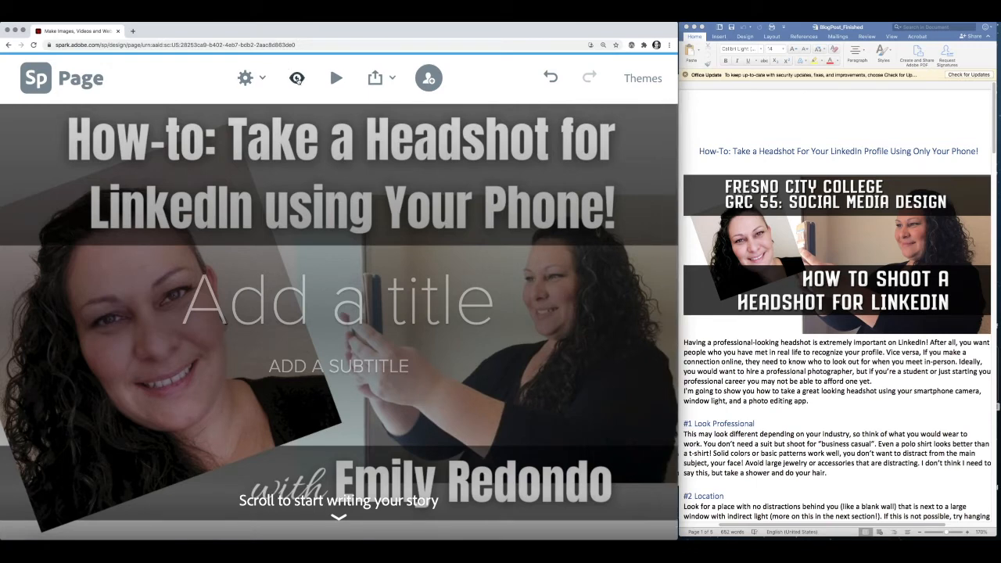
{"action": "left_click", "coordinate": [297, 79]}
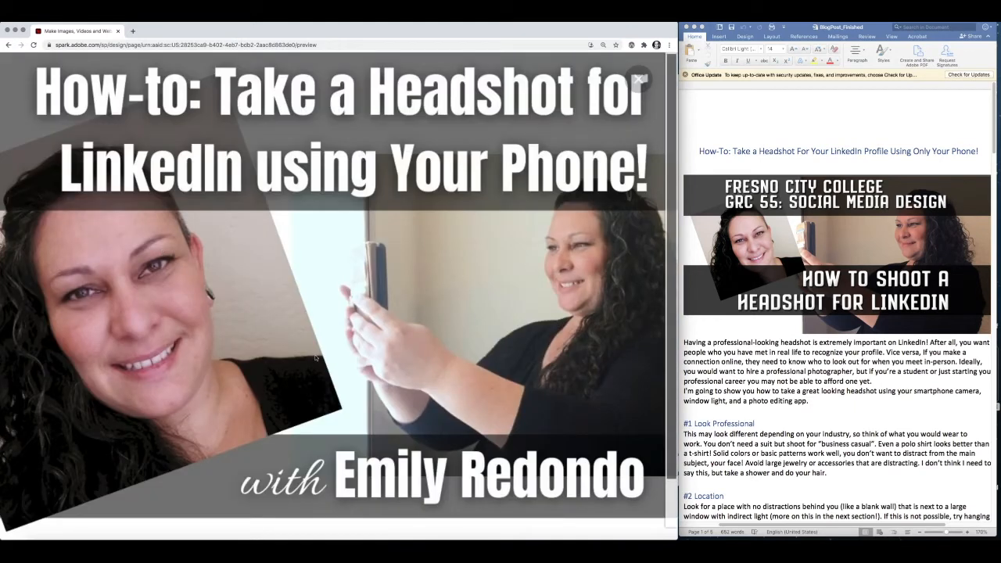
{"action": "scroll", "coordinate": [670, 231], "scroll_direction": "down", "scroll_amount": 2}
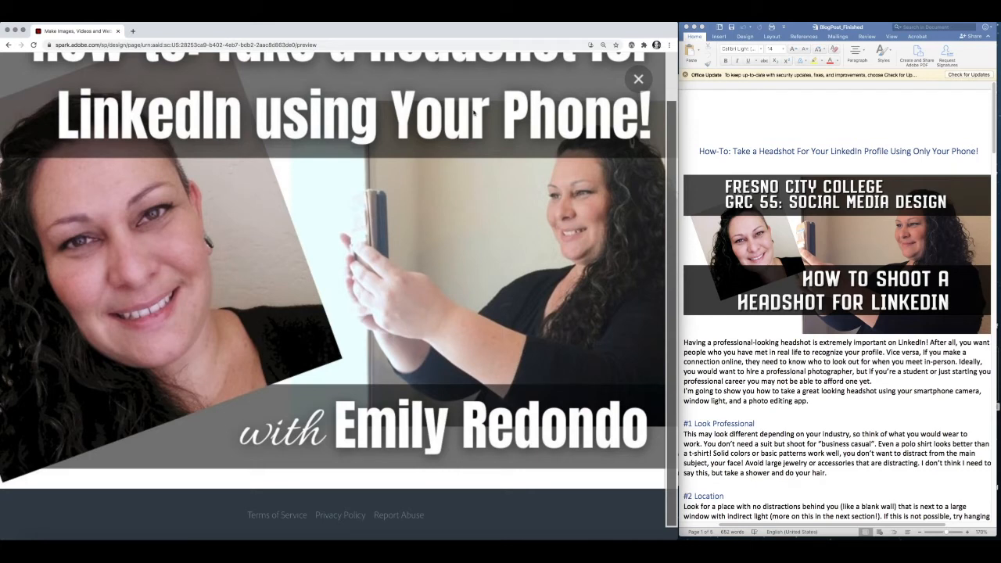
{"action": "left_click", "coordinate": [638, 78]}
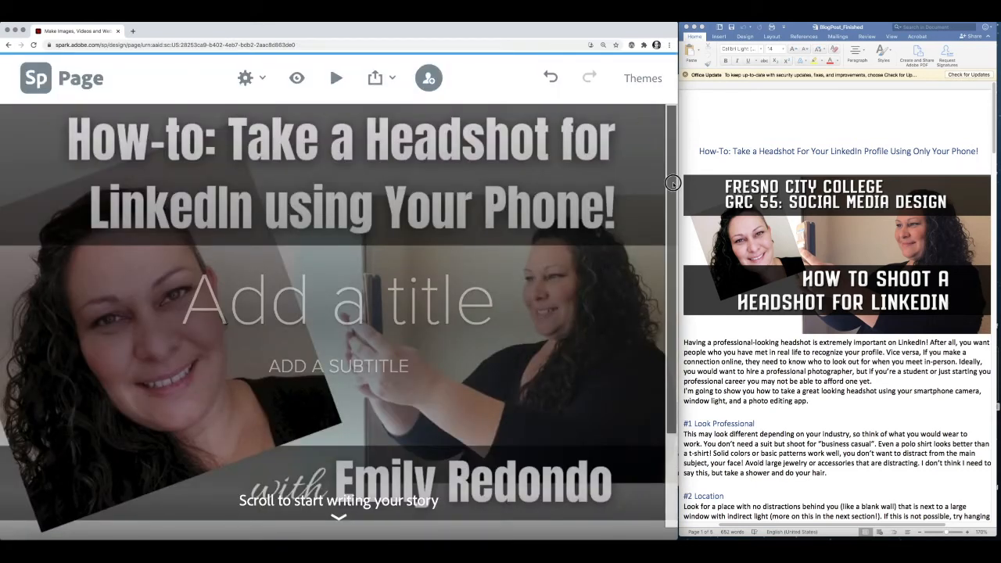
{"action": "scroll", "coordinate": [672, 180], "scroll_direction": "down", "scroll_amount": 3}
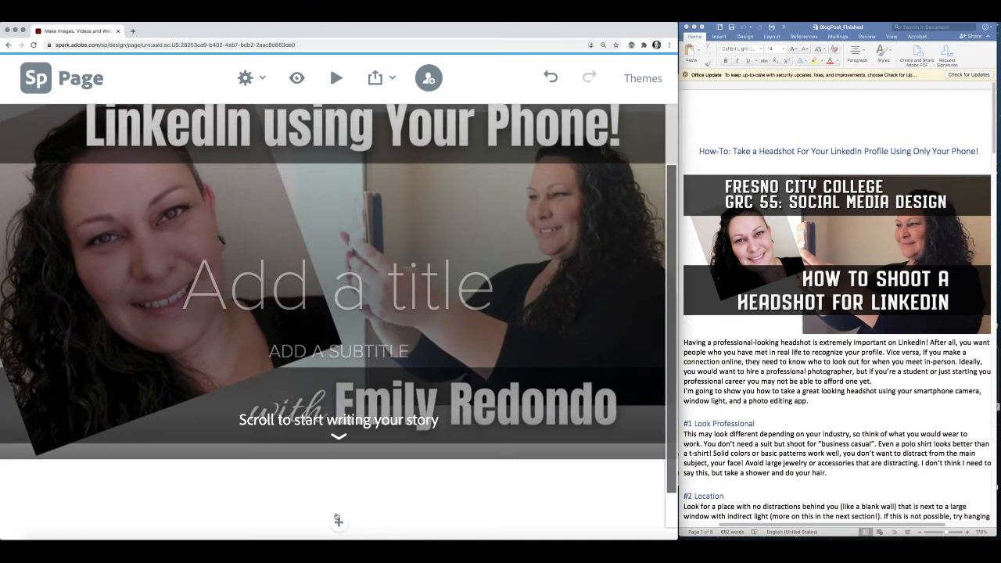
- Open the add-content menu below the headshot title image
{"action": "left_click", "coordinate": [338, 523]}
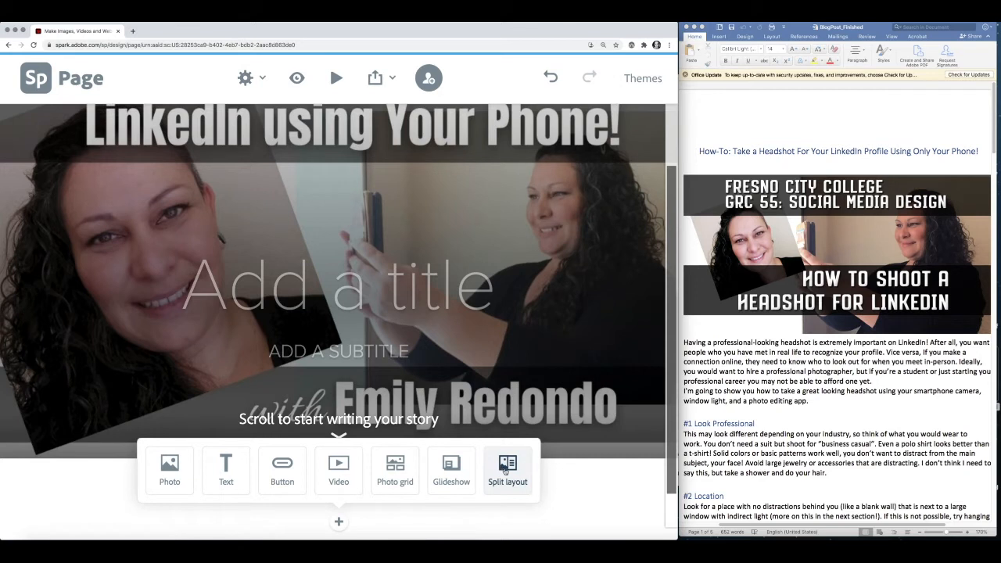
{"action": "scroll", "coordinate": [505, 468], "scroll_direction": "down", "scroll_amount": 2}
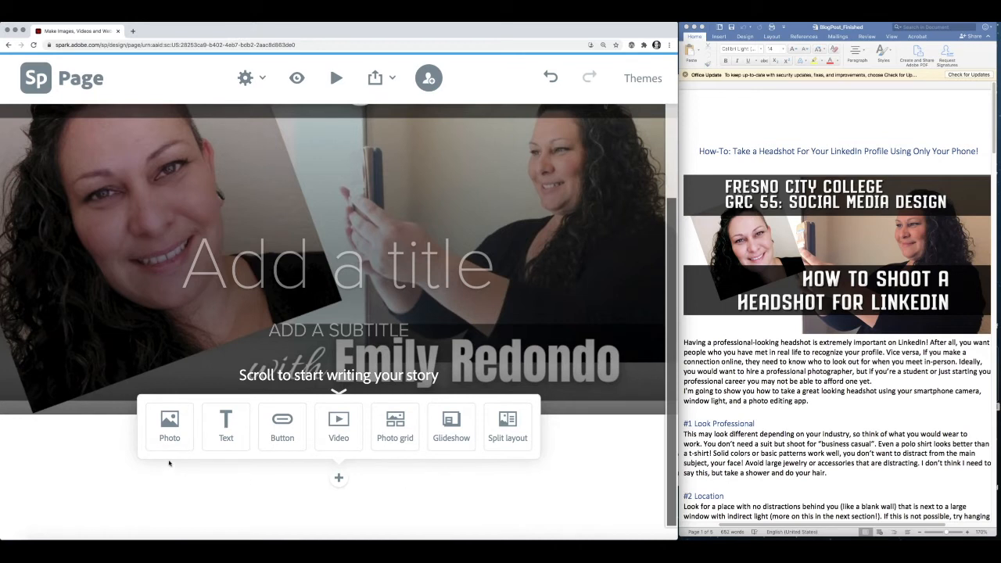
- Add a Text block and copy the '#1 Look Professional' heading from Word
{"action": "left_click", "coordinate": [226, 429]}
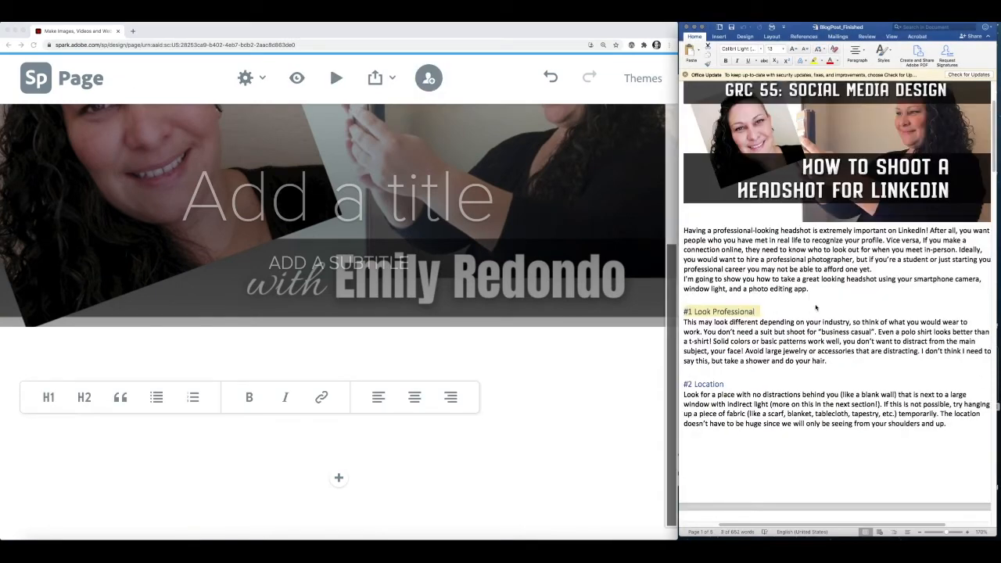
{"action": "left_click", "coordinate": [816, 308]}
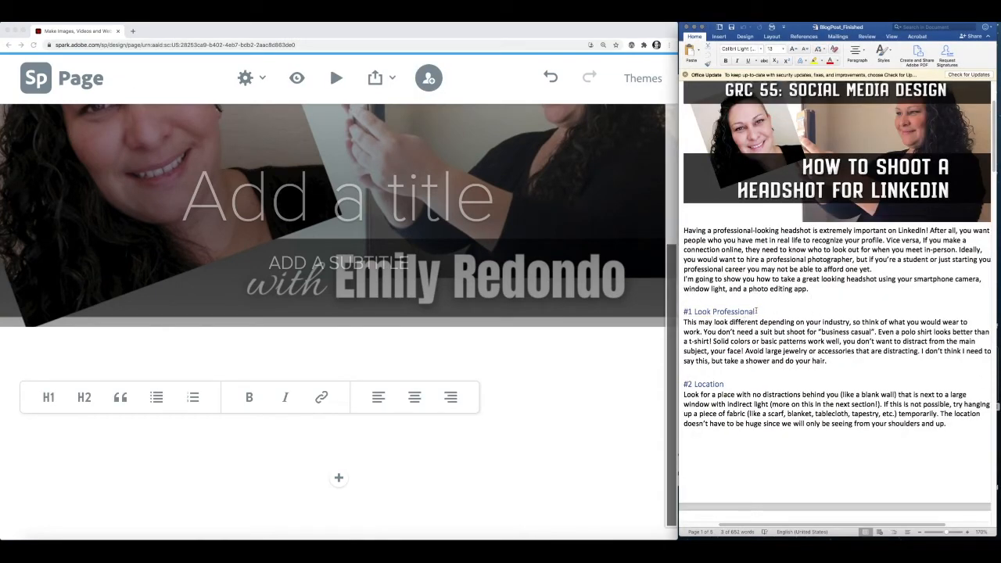
{"action": "left_click_drag", "start_coordinate": [757, 311], "coordinate": [674, 311]}
{"action": "key", "text": "super+c"}
{"action": "left_click", "coordinate": [756, 312]}
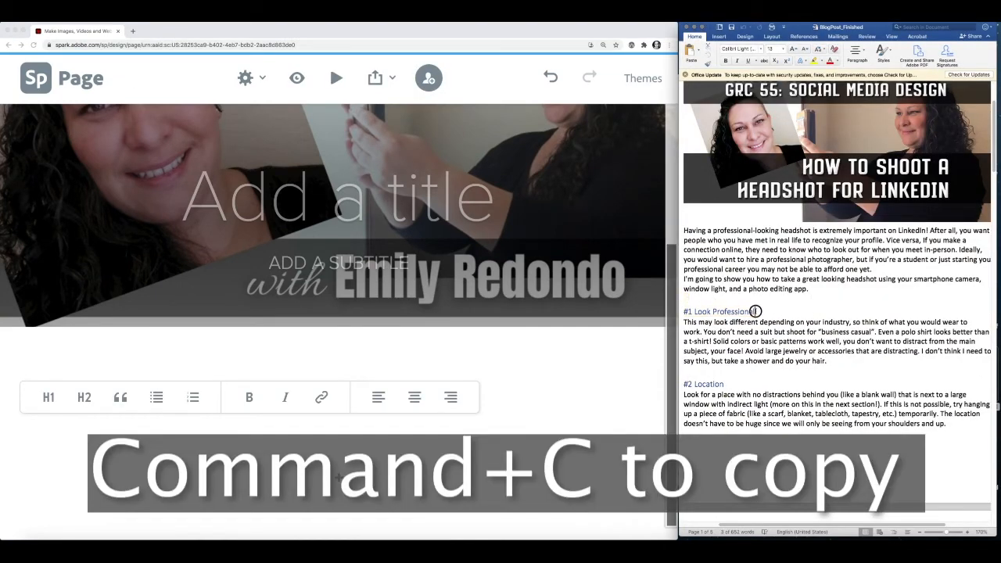
{"action": "left_click_drag", "start_coordinate": [756, 311], "coordinate": [681, 313]}
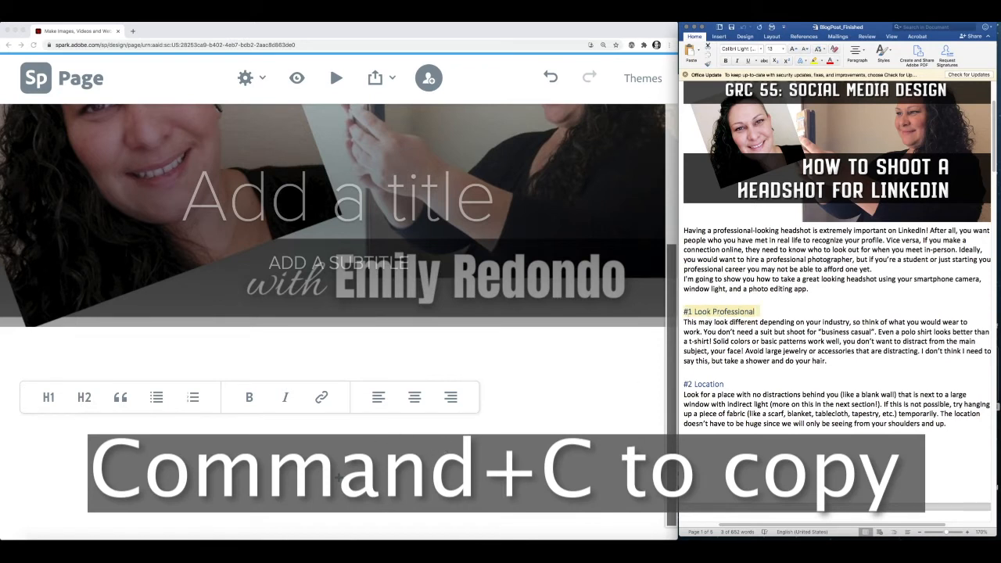
- Paste '#1 Look Professional' into the block as a centred H1 heading
{"action": "left_click", "coordinate": [263, 431]}
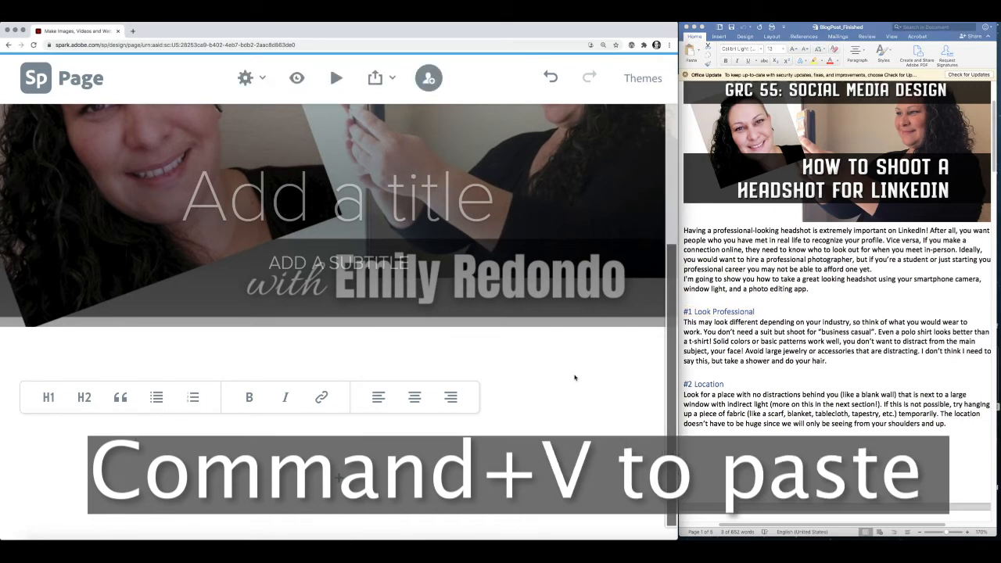
{"action": "key", "text": "super+v"}
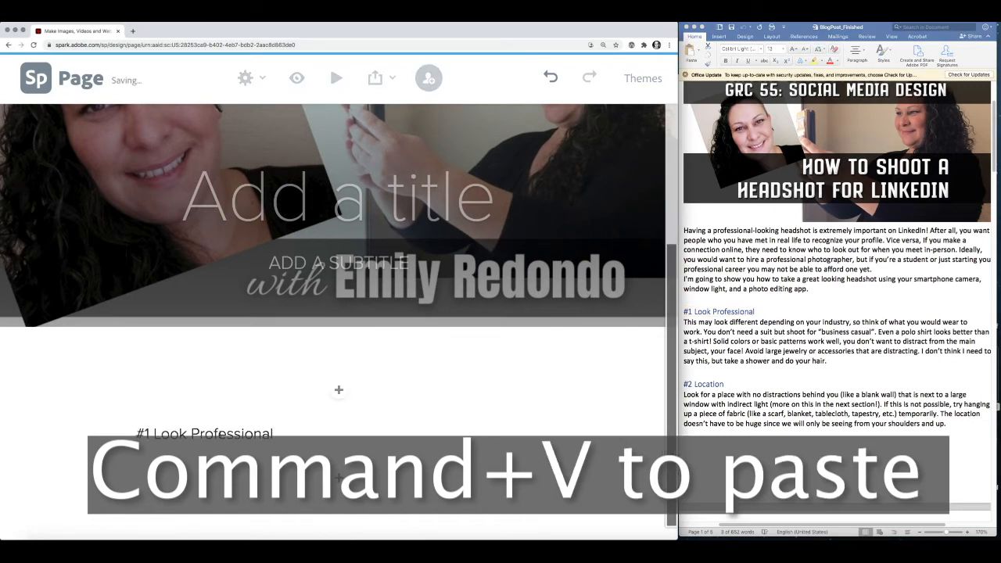
{"action": "mouse_move", "coordinate": [221, 434]}
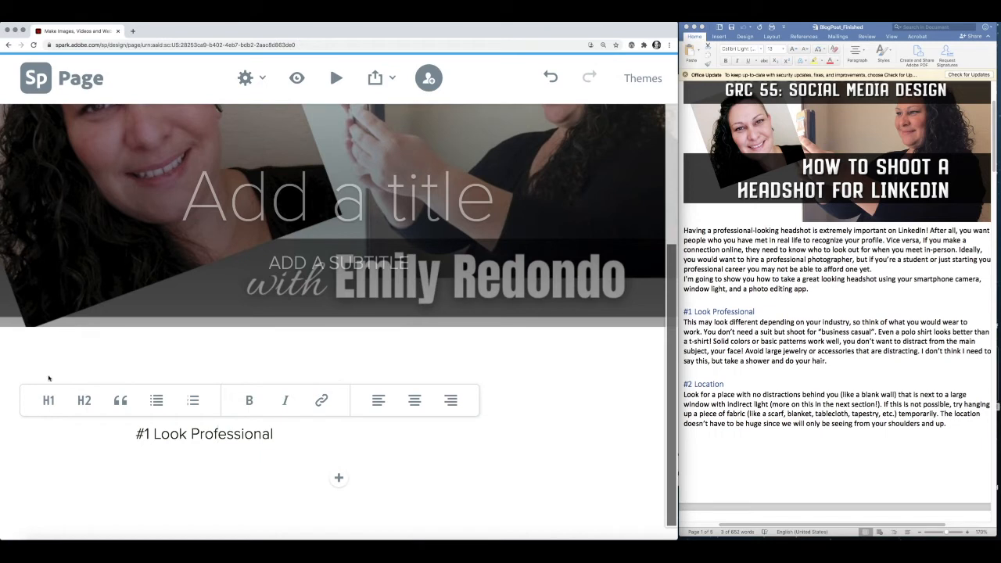
{"action": "left_click", "coordinate": [49, 400]}
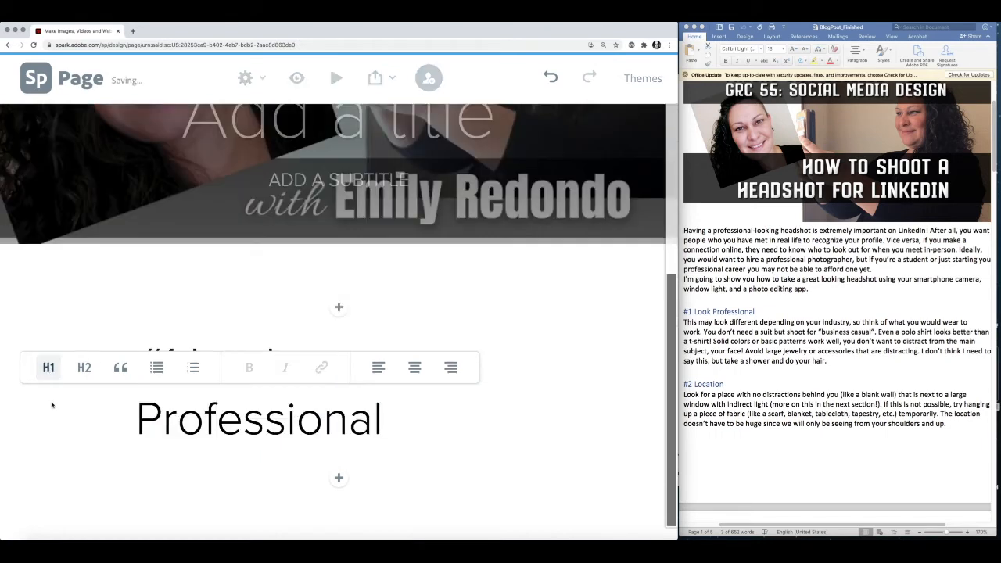
{"action": "left_click", "coordinate": [524, 423]}
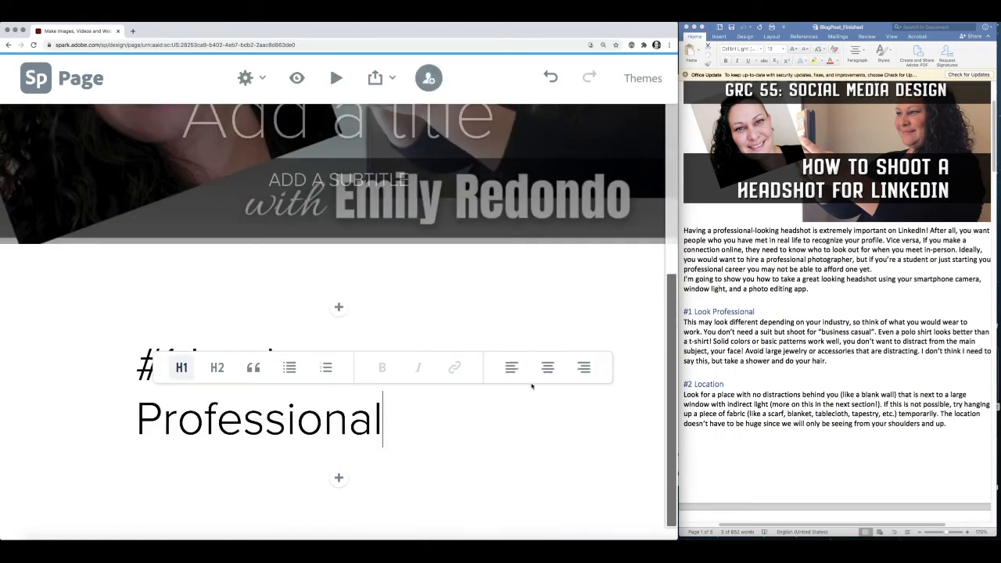
{"action": "left_click", "coordinate": [547, 367]}
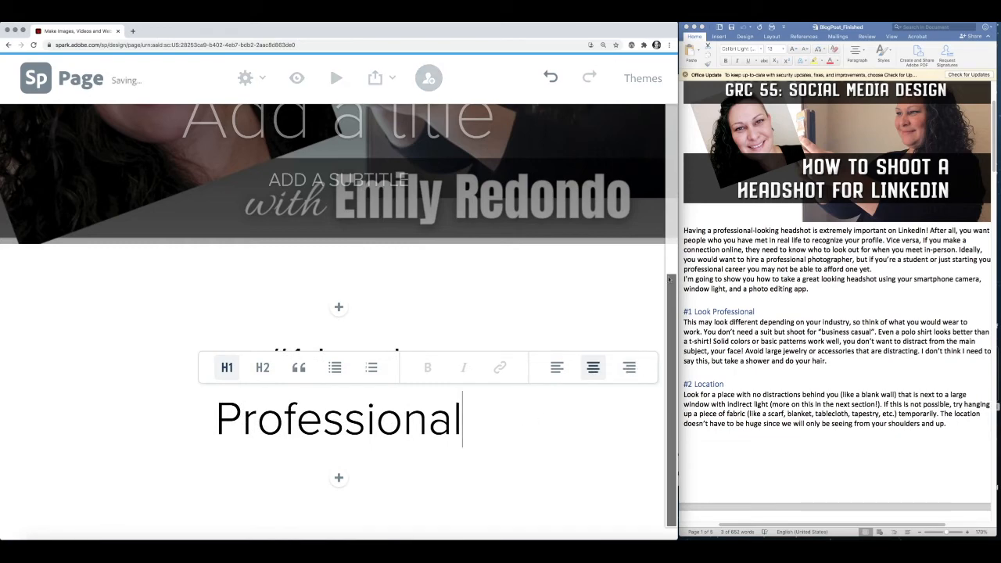
{"action": "left_click", "coordinate": [641, 255]}
{"action": "mouse_move", "coordinate": [678, 244]}
{"action": "left_mouse_down"}
{"action": "mouse_move", "coordinate": [665, 231]}
{"action": "mouse_move", "coordinate": [976, 233]}
{"action": "mouse_move", "coordinate": [622, 252]}
{"action": "mouse_move", "coordinate": [686, 242]}
{"action": "left_mouse_up"}
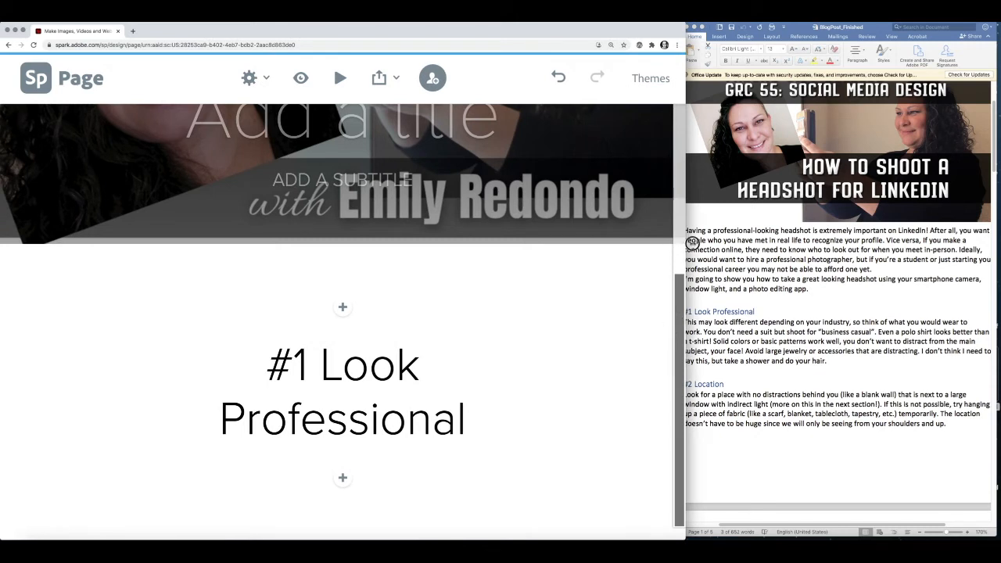
- In Word, select the first sentence of the #1 Look Professional paragraph for copying
{"action": "left_click_drag", "start_coordinate": [686, 244], "coordinate": [715, 247]}
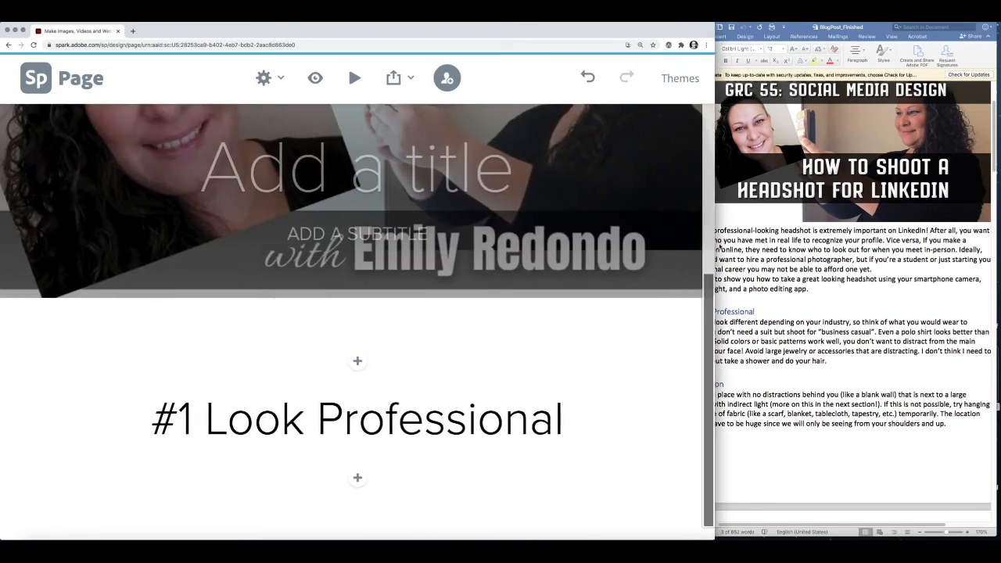
{"action": "left_click", "coordinate": [763, 334]}
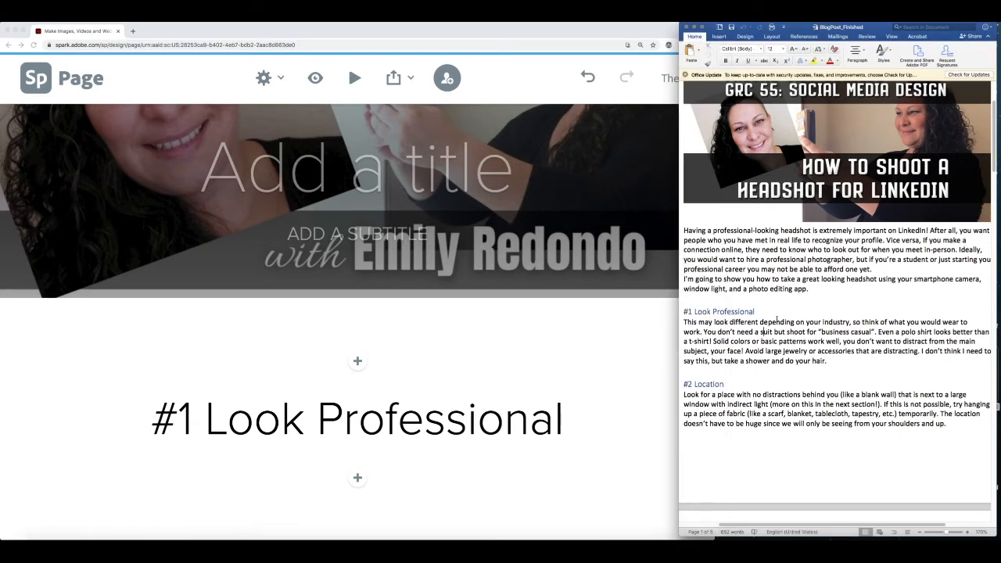
{"action": "left_click_drag", "start_coordinate": [684, 321], "coordinate": [834, 361]}
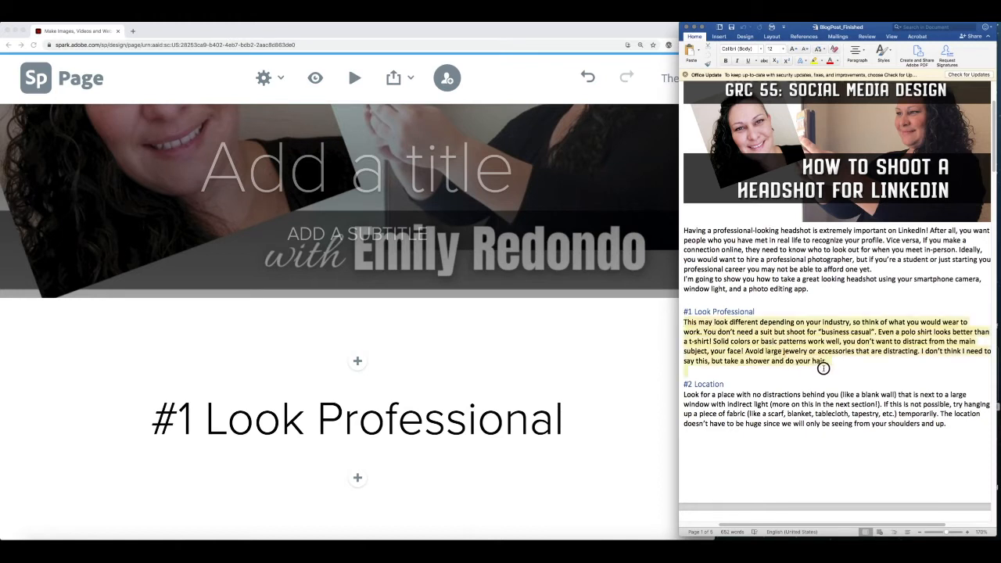
{"action": "left_click", "coordinate": [840, 367]}
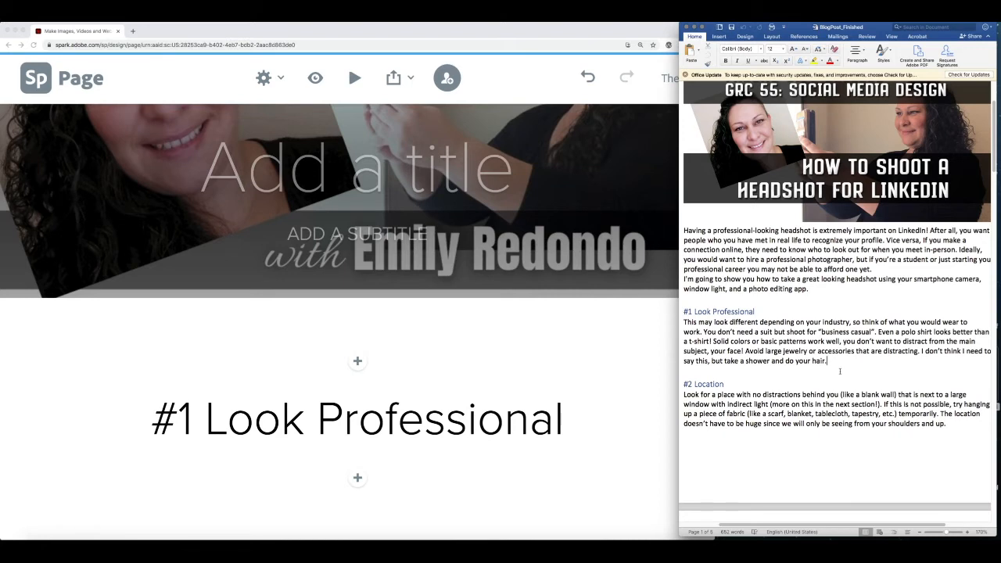
{"action": "left_click_drag", "start_coordinate": [685, 321], "coordinate": [736, 322]}
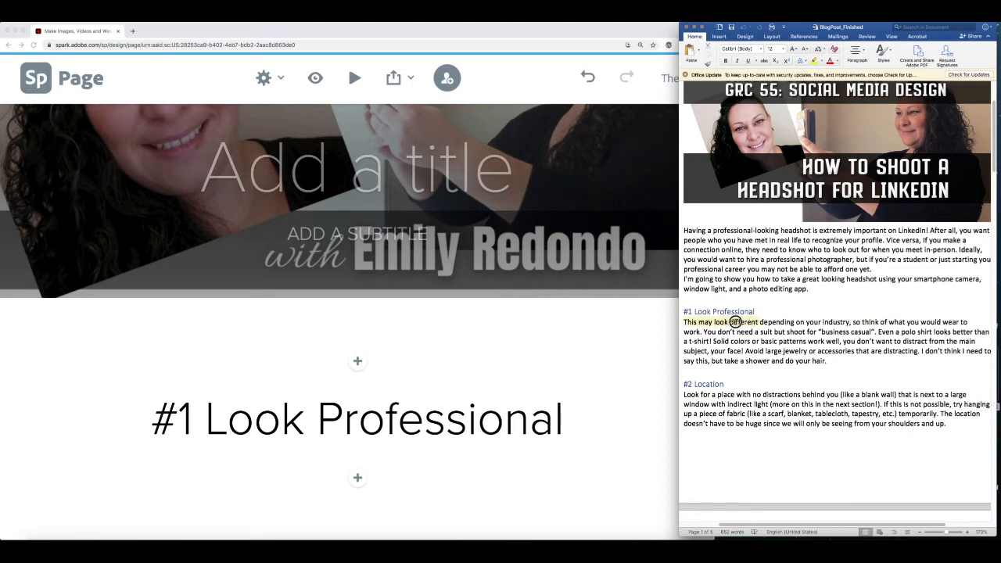
{"action": "left_click", "coordinate": [838, 361]}
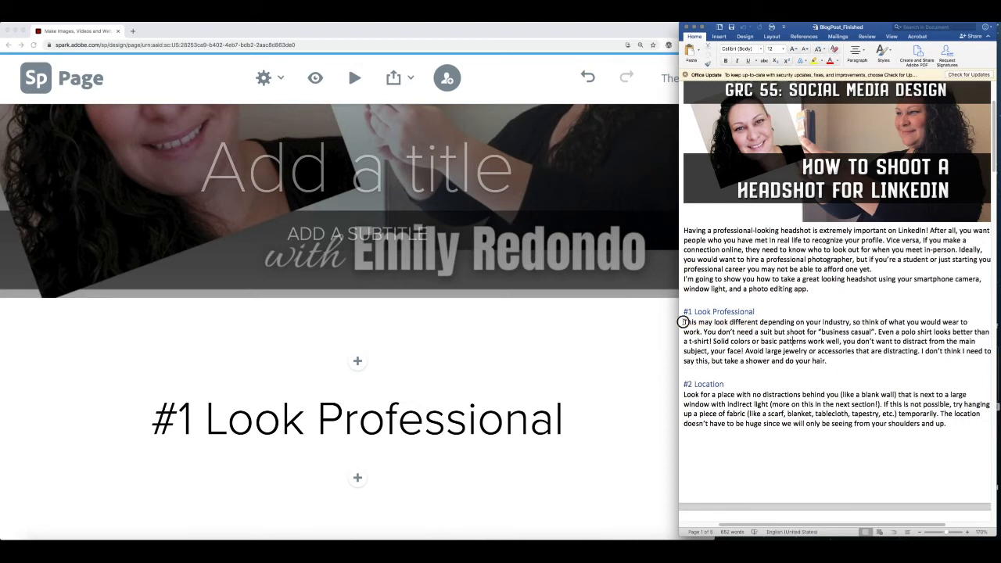
{"action": "left_click_drag", "start_coordinate": [685, 322], "coordinate": [702, 332]}
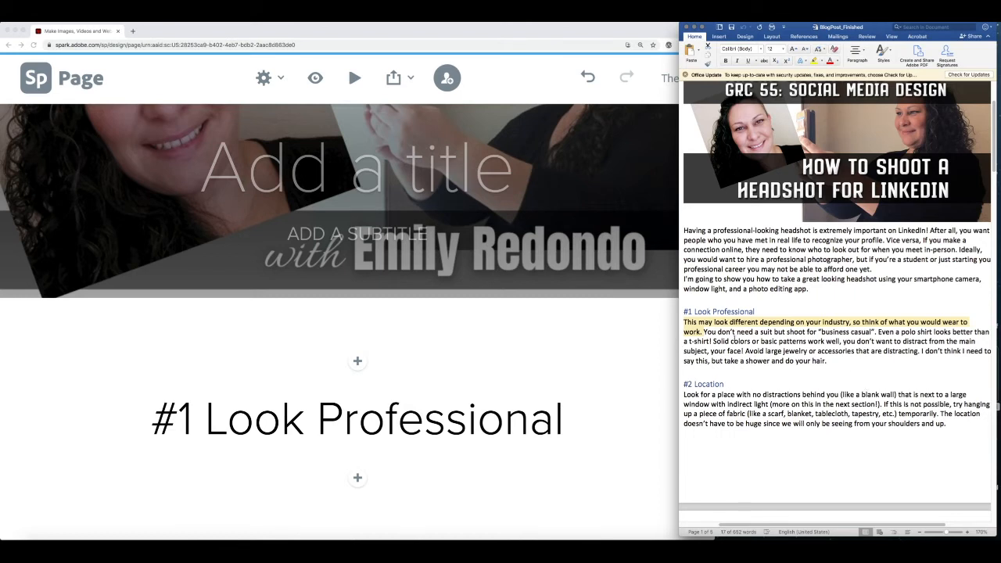
{"action": "left_click", "coordinate": [733, 341]}
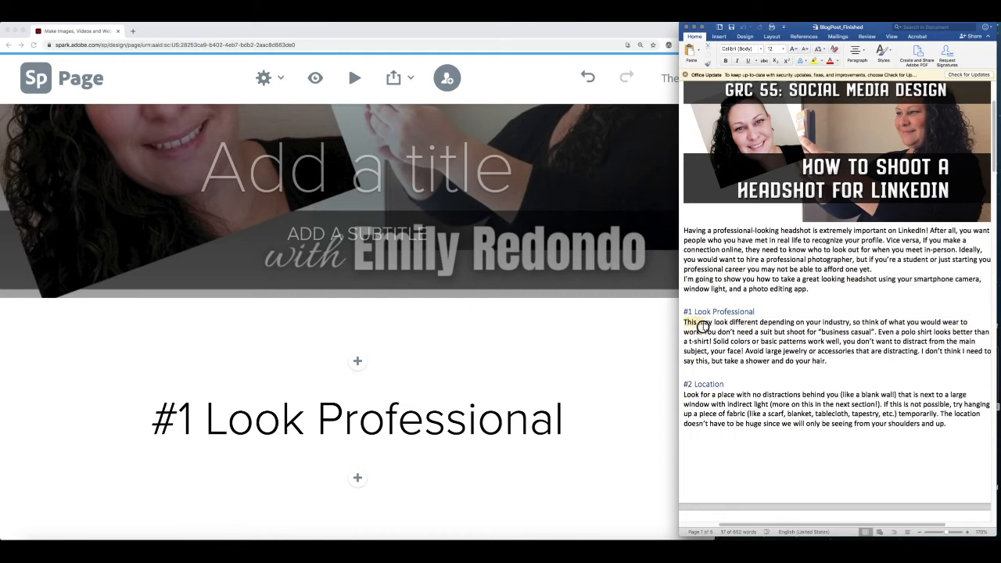
{"action": "left_click_drag", "start_coordinate": [684, 321], "coordinate": [838, 369]}
{"action": "left_click_drag", "start_coordinate": [684, 322], "coordinate": [701, 332]}
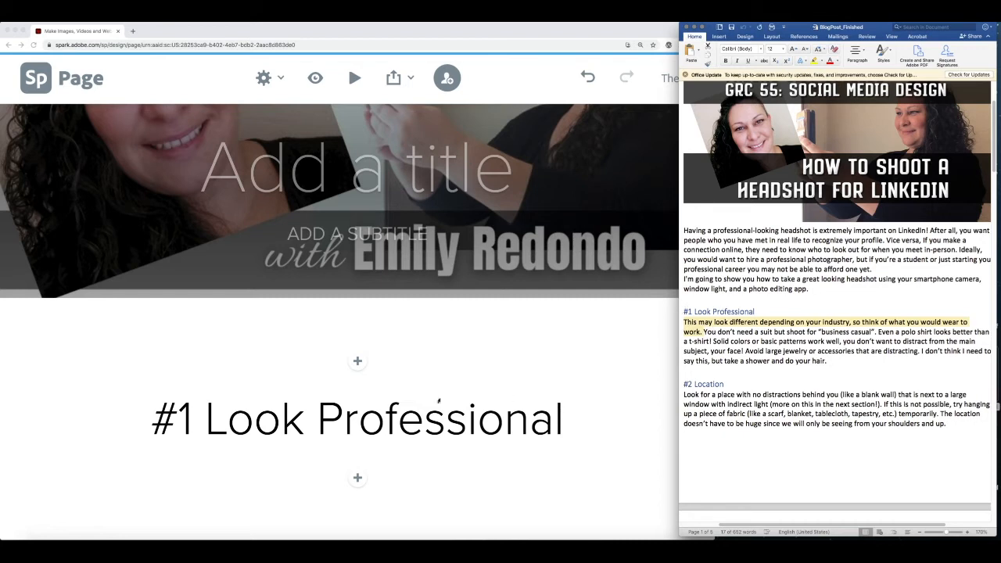
- Add a text block below the heading in Spark and paste the copied sentence
{"action": "left_click", "coordinate": [359, 478]}
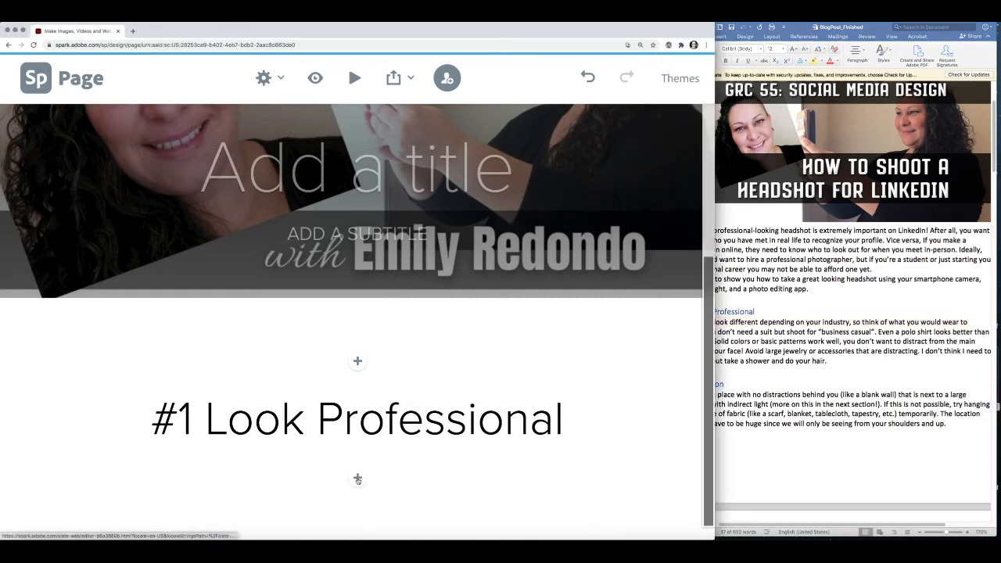
{"action": "left_click", "coordinate": [358, 479]}
{"action": "left_click", "coordinate": [245, 429]}
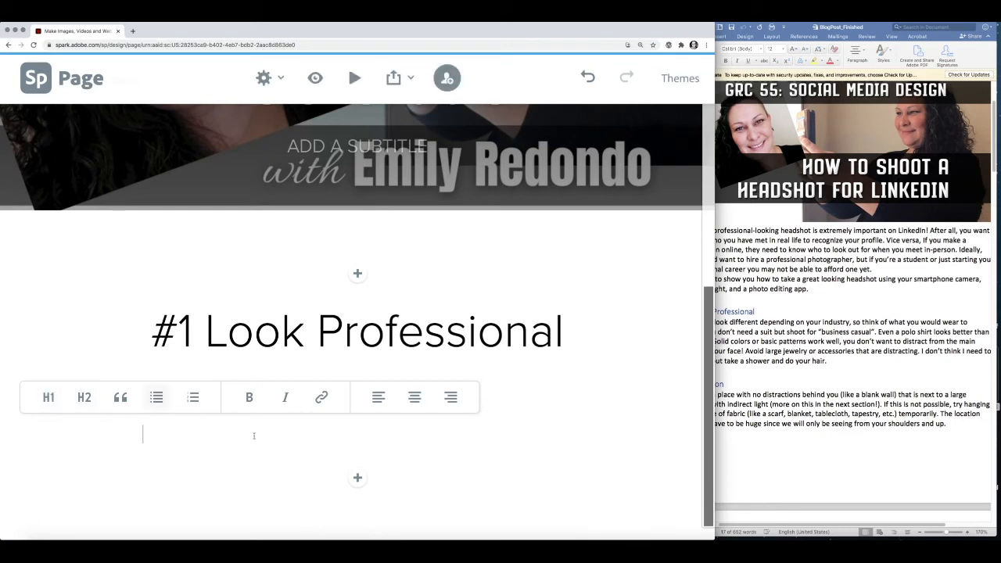
{"action": "key", "text": "super+v"}
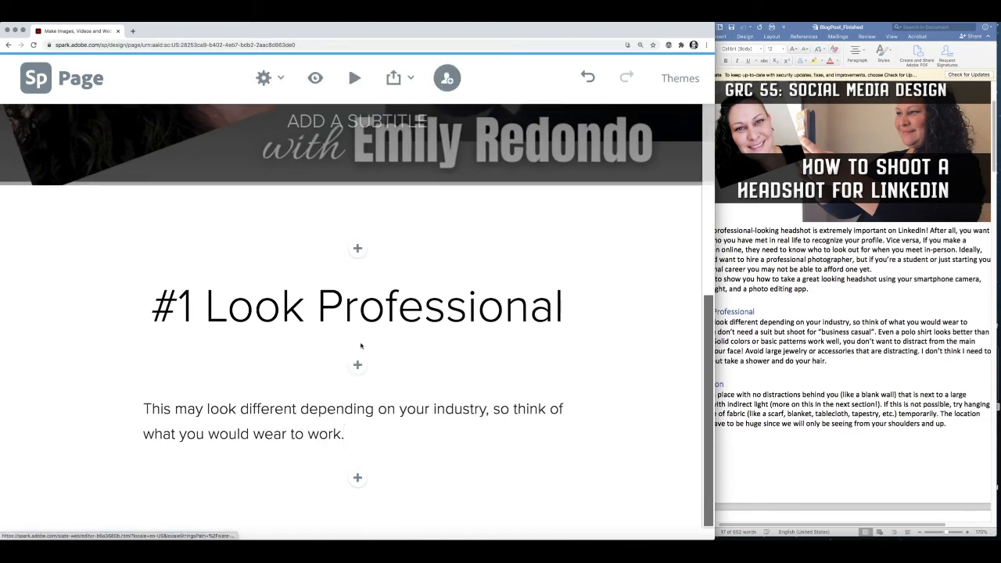
- Upload Slide 4 byCreazilla.png as a photo block between the #1 heading and its paragraph
{"action": "left_click", "coordinate": [358, 249]}
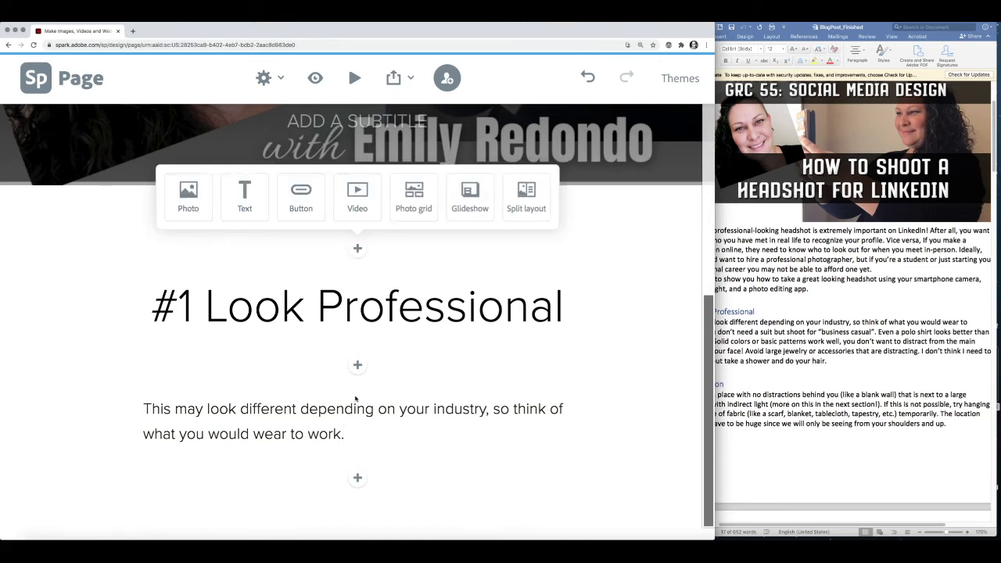
{"action": "left_click", "coordinate": [357, 366]}
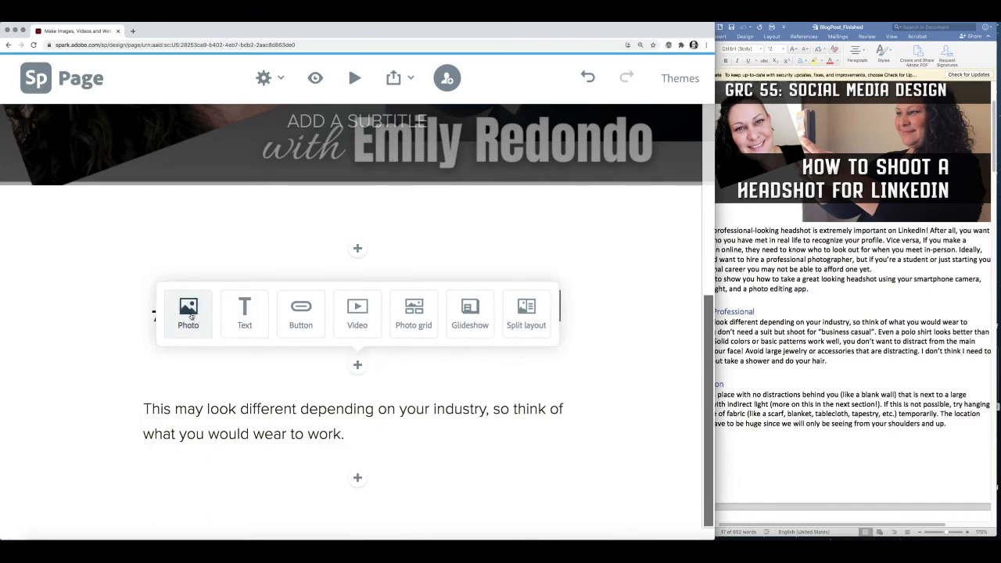
{"action": "left_click", "coordinate": [187, 313]}
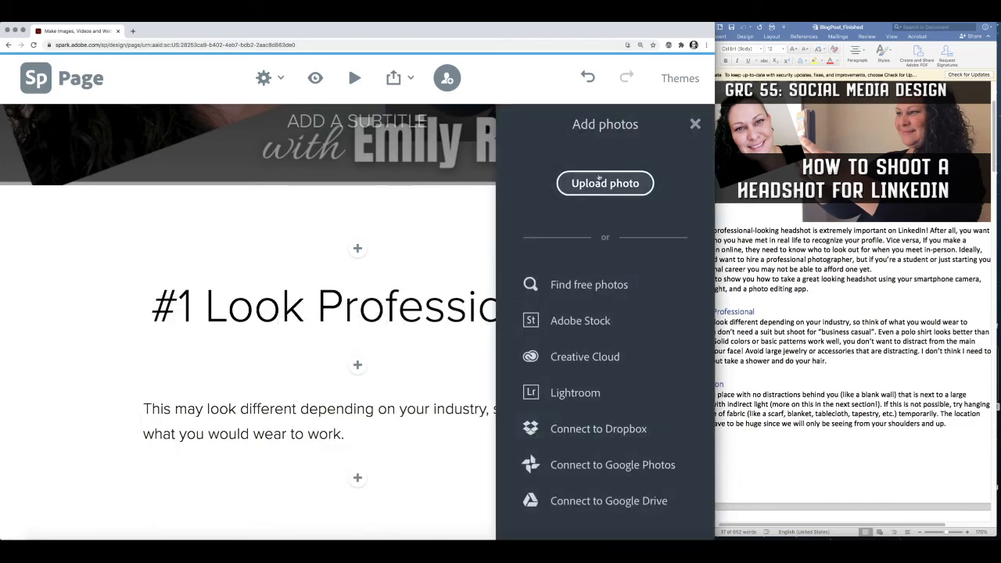
{"action": "left_click", "coordinate": [605, 183]}
{"action": "left_click", "coordinate": [134, 83]}
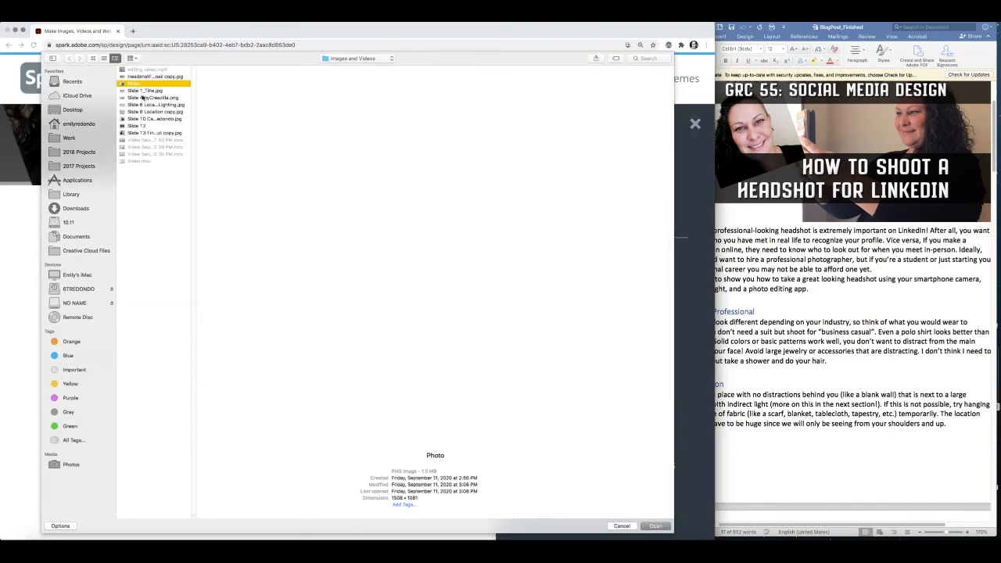
{"action": "left_click", "coordinate": [141, 91]}
{"action": "left_click", "coordinate": [149, 98]}
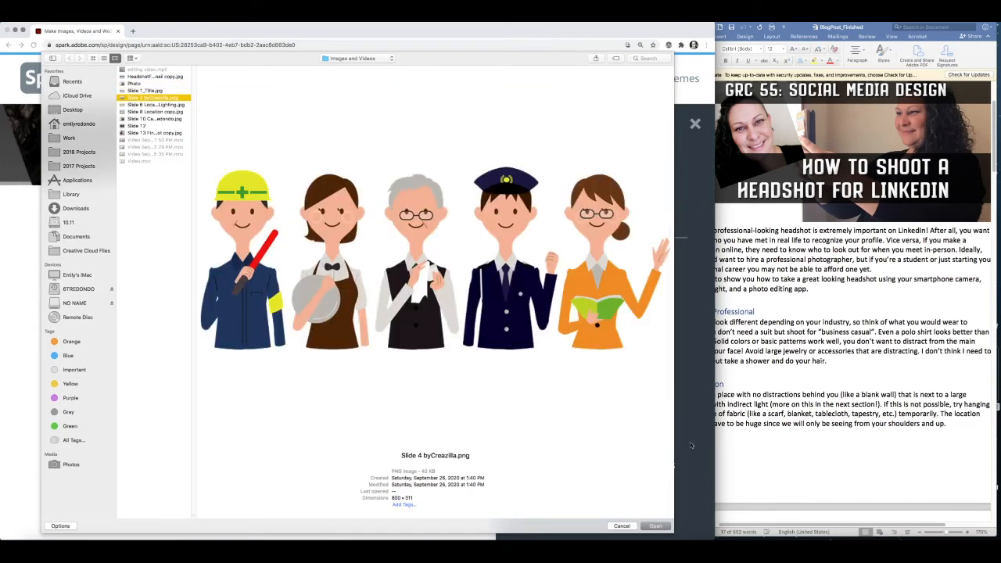
{"action": "left_click", "coordinate": [656, 525]}
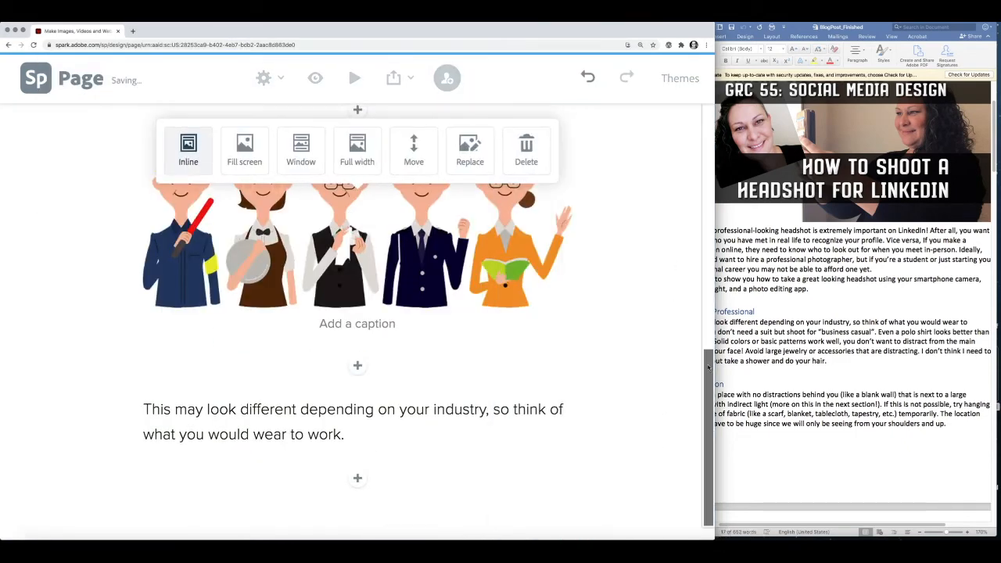
- Paste the 'Graphic by Creazilla' credit line as the illustration's caption
{"action": "left_click", "coordinate": [142, 409]}
{"action": "left_click_drag", "start_coordinate": [142, 409], "coordinate": [580, 424]}
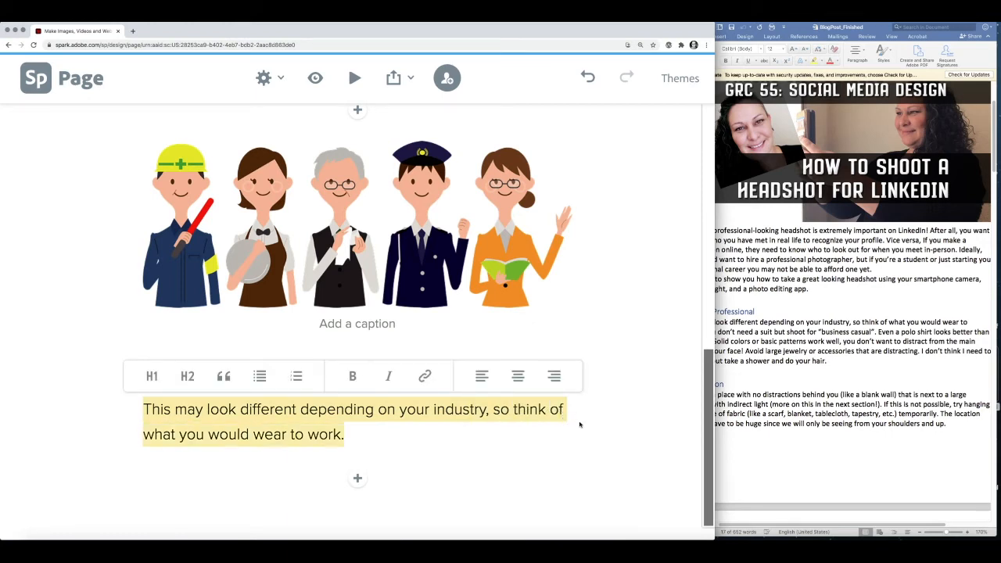
{"action": "left_click", "coordinate": [362, 324]}
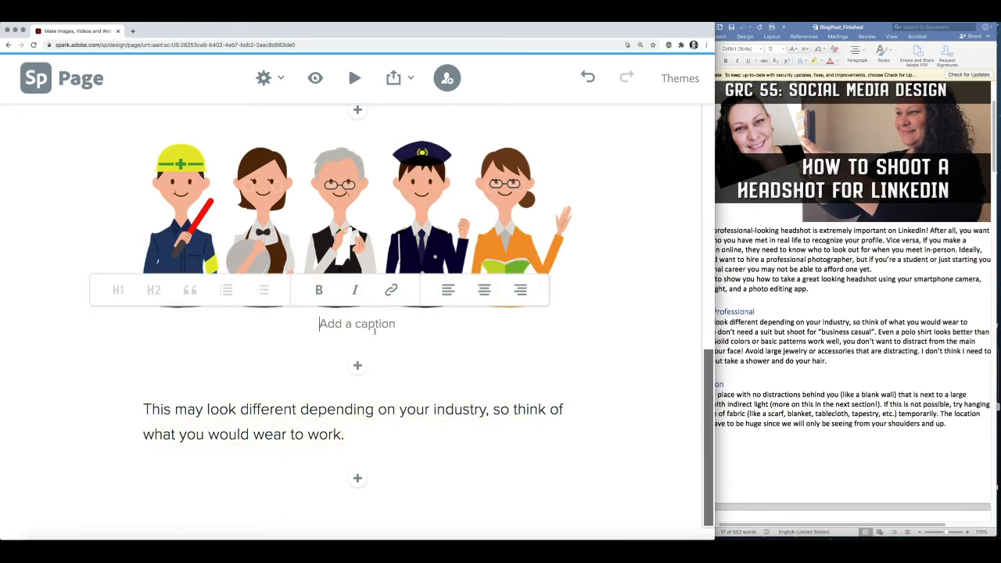
{"action": "type", "text": "Graphic by Creazilla"}
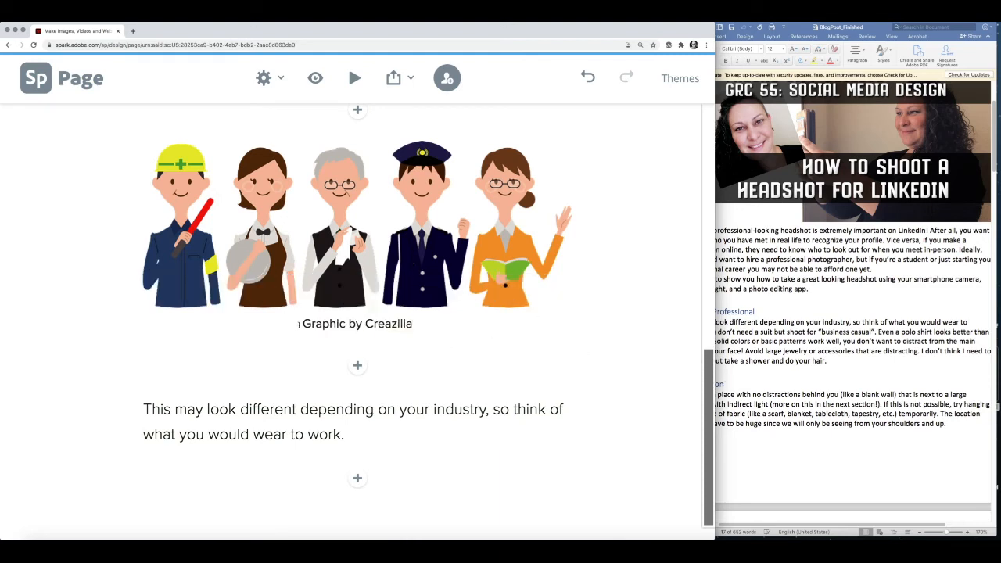
{"action": "left_click_drag", "start_coordinate": [298, 325], "coordinate": [413, 325]}
{"action": "left_click", "coordinate": [597, 333]}
- Check the heading and paragraph around the illustration, then scroll down to review the page
{"action": "left_click", "coordinate": [711, 317]}
{"action": "left_click", "coordinate": [709, 449]}
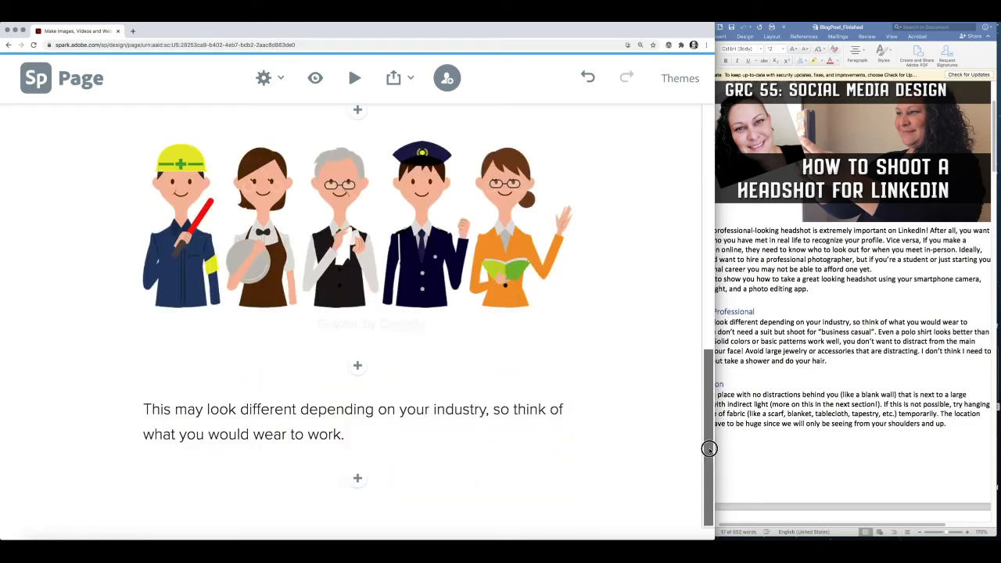
{"action": "left_click", "coordinate": [710, 263]}
{"action": "left_click", "coordinate": [331, 279]}
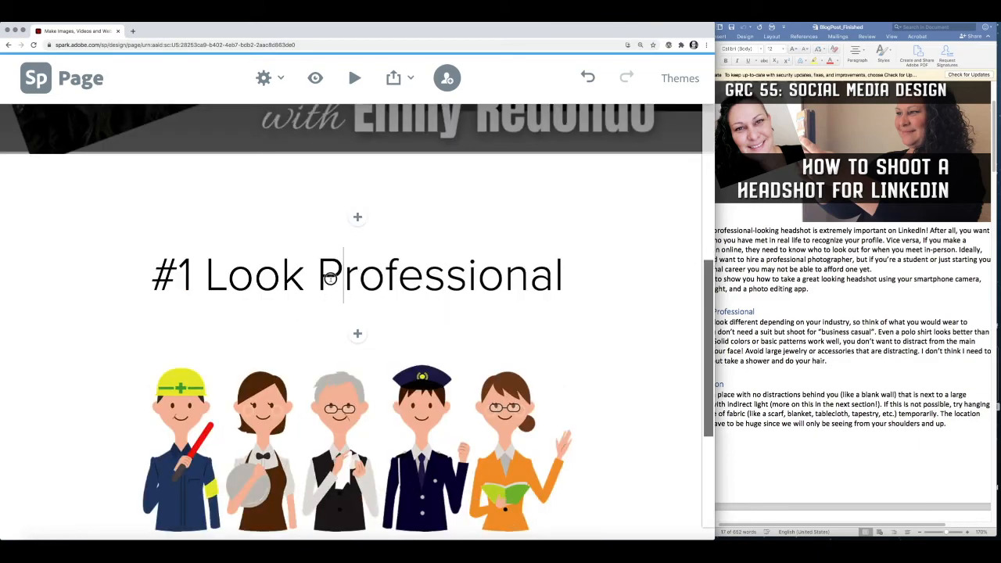
{"action": "key", "text": "Down"}
{"action": "left_click_drag", "start_coordinate": [709, 294], "coordinate": [711, 319]}
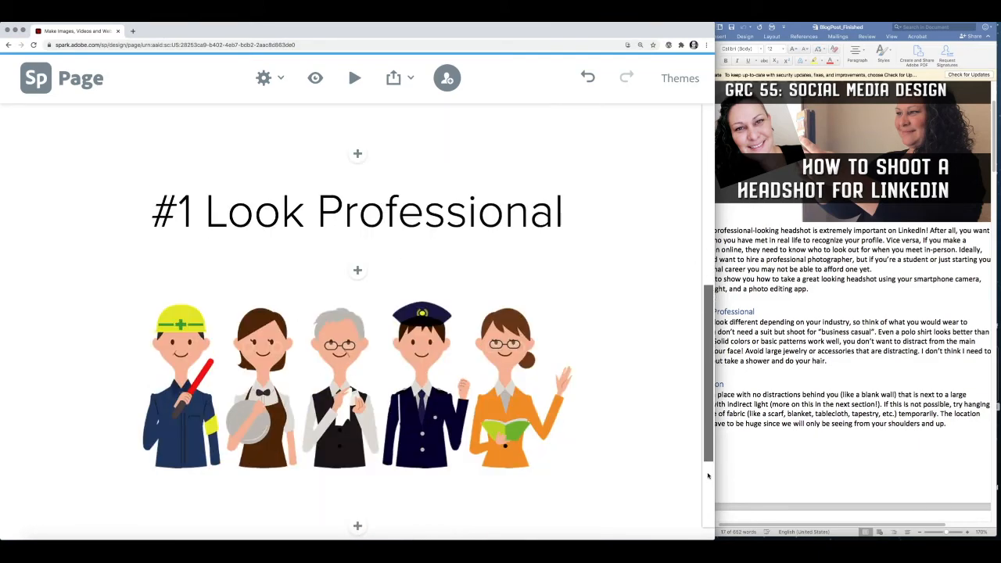
{"action": "scroll", "coordinate": [708, 476], "scroll_direction": "down", "scroll_amount": 4}
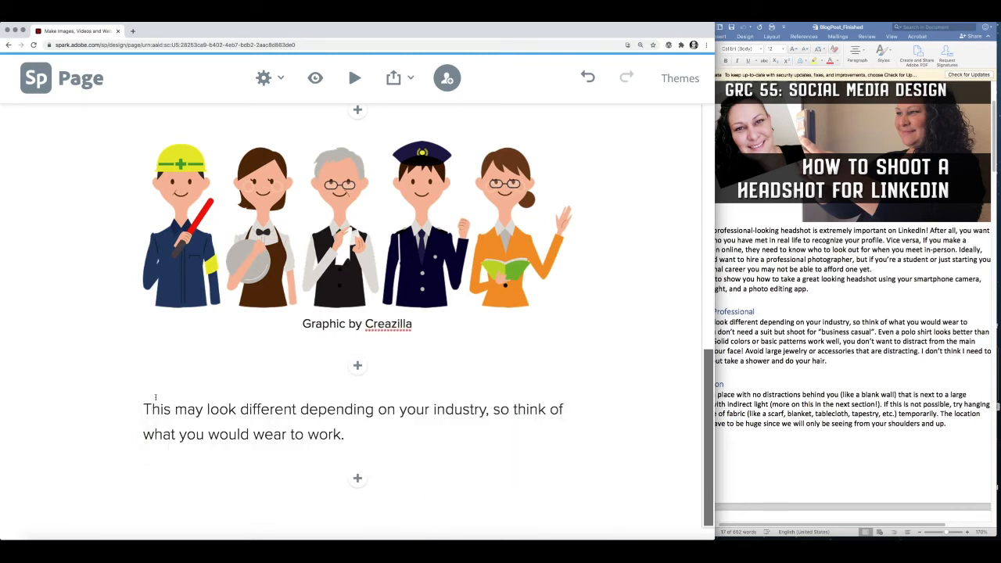
{"action": "left_click_drag", "start_coordinate": [345, 435], "coordinate": [142, 404]}
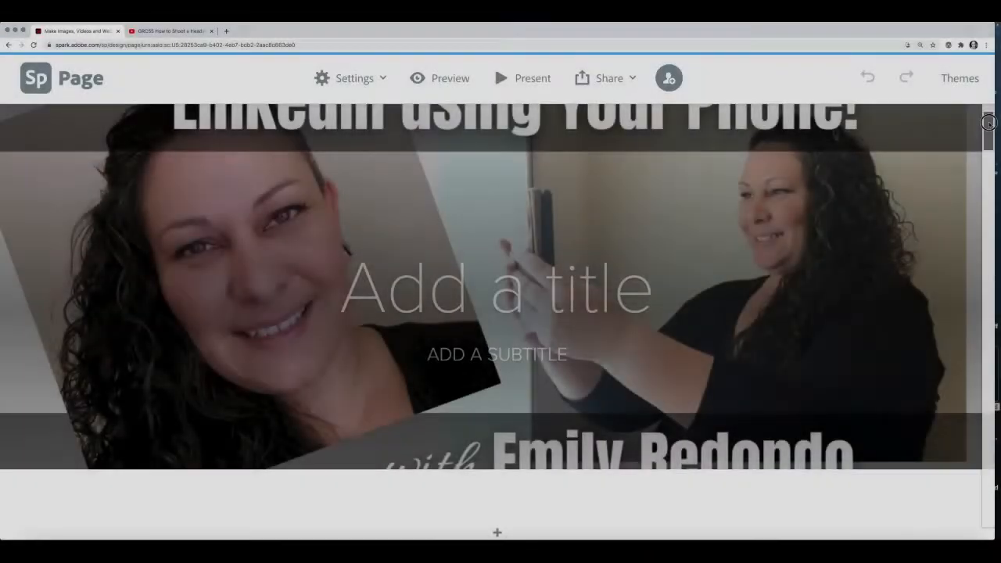
{"action": "scroll", "coordinate": [989, 142], "scroll_direction": "down", "scroll_amount": 3}
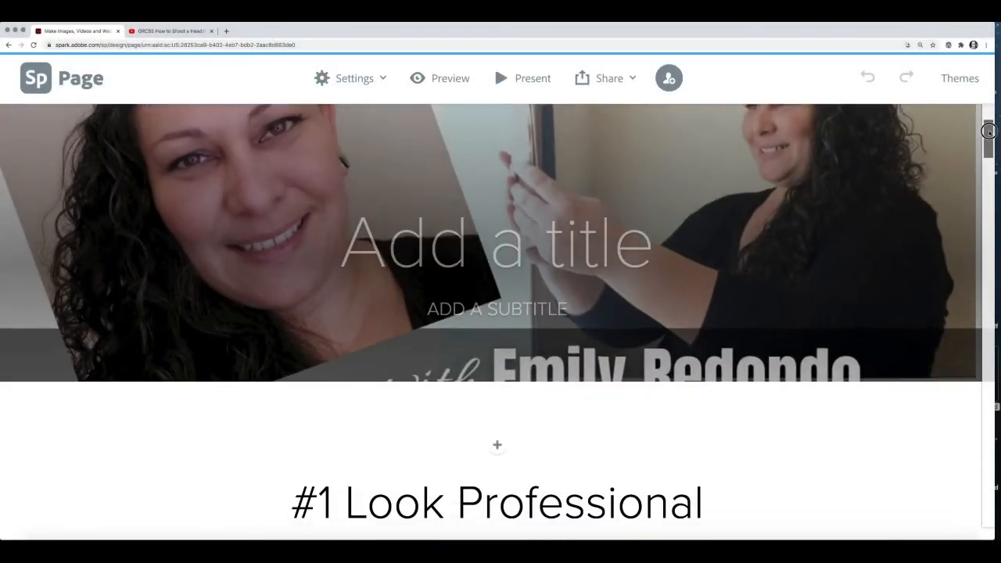
{"action": "left_click_drag", "start_coordinate": [989, 142], "coordinate": [989, 292]}
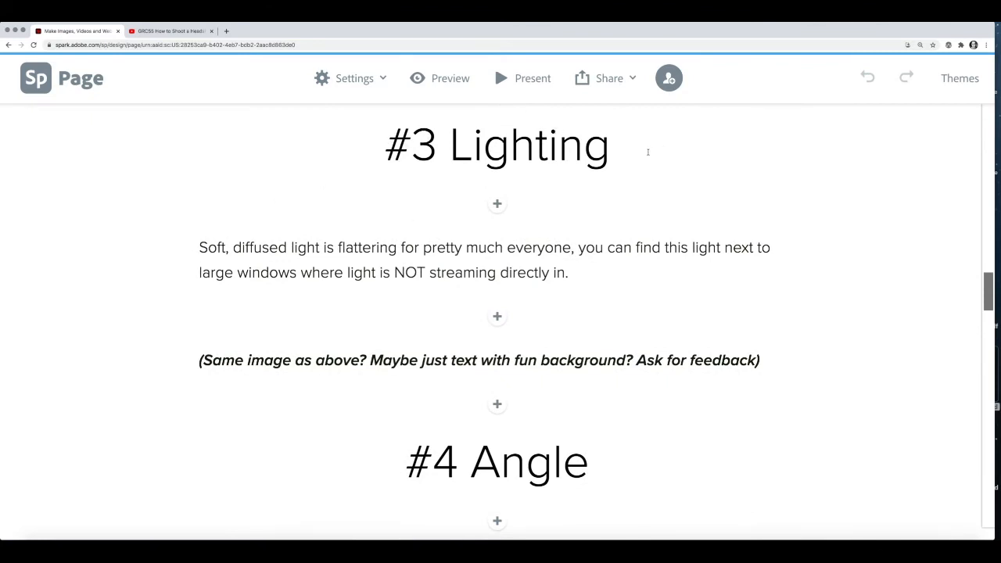
{"action": "left_click_drag", "start_coordinate": [200, 247], "coordinate": [575, 274]}
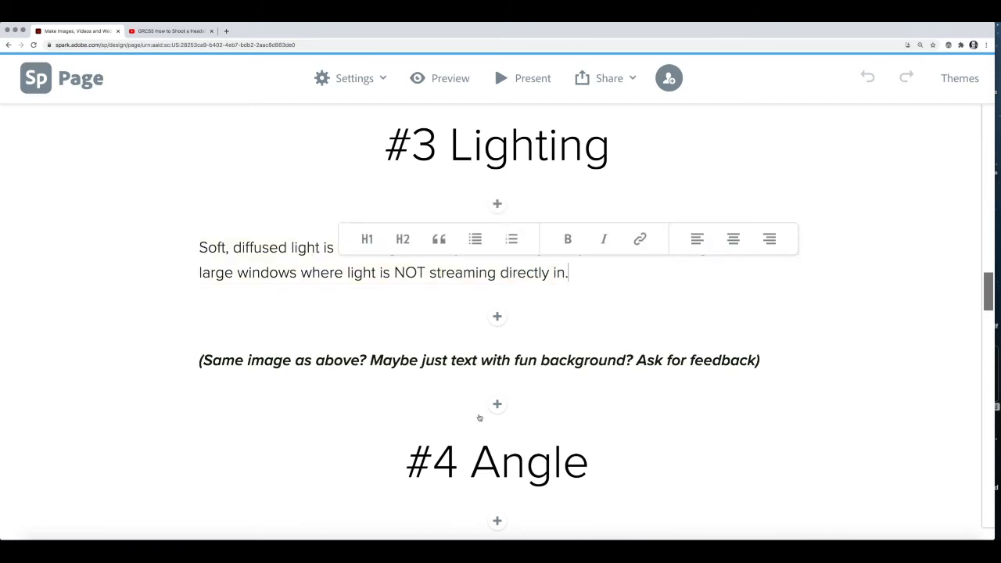
{"action": "left_click", "coordinate": [235, 360]}
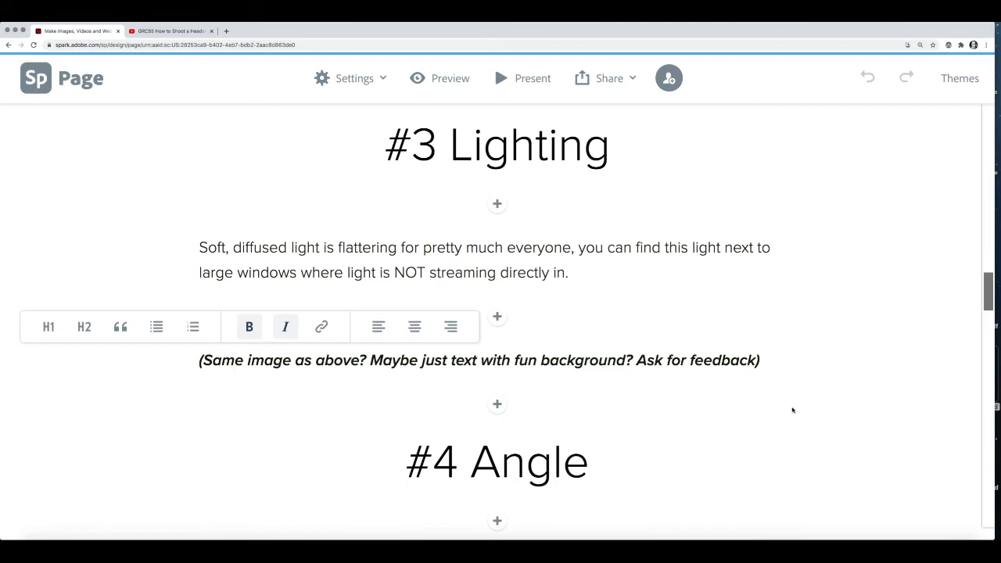
{"action": "left_click", "coordinate": [771, 361]}
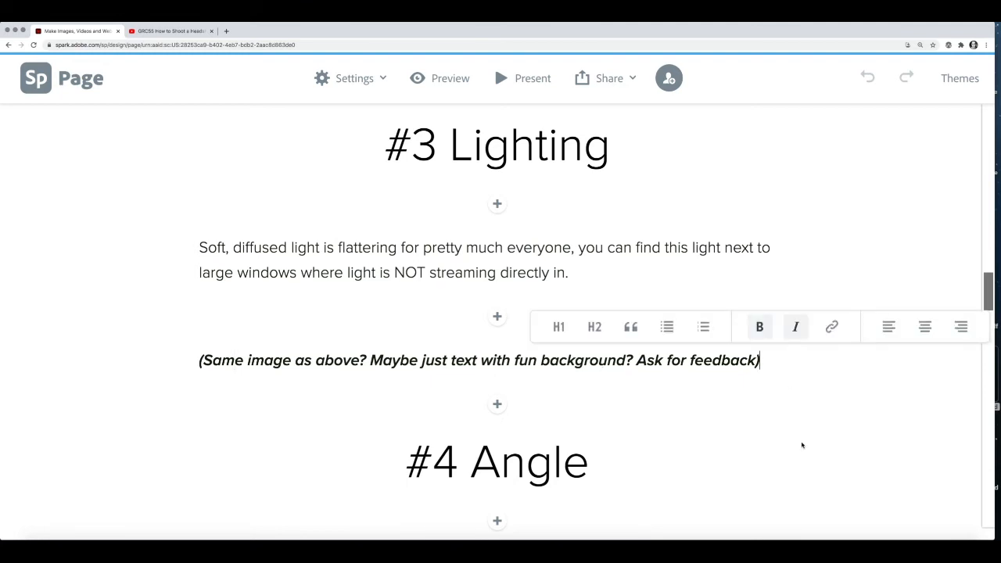
{"action": "left_click_drag", "start_coordinate": [200, 360], "coordinate": [770, 348]}
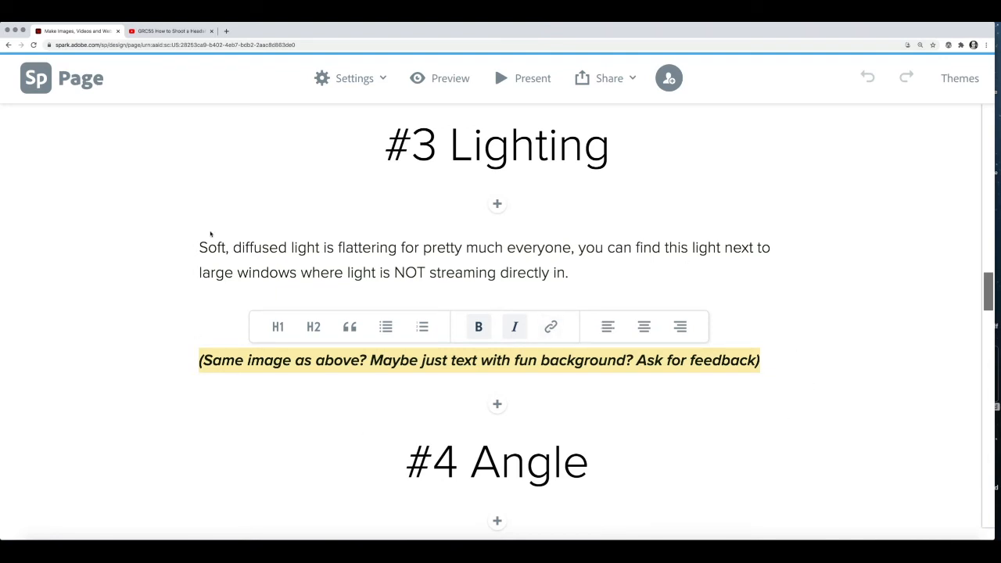
{"action": "left_click", "coordinate": [688, 412]}
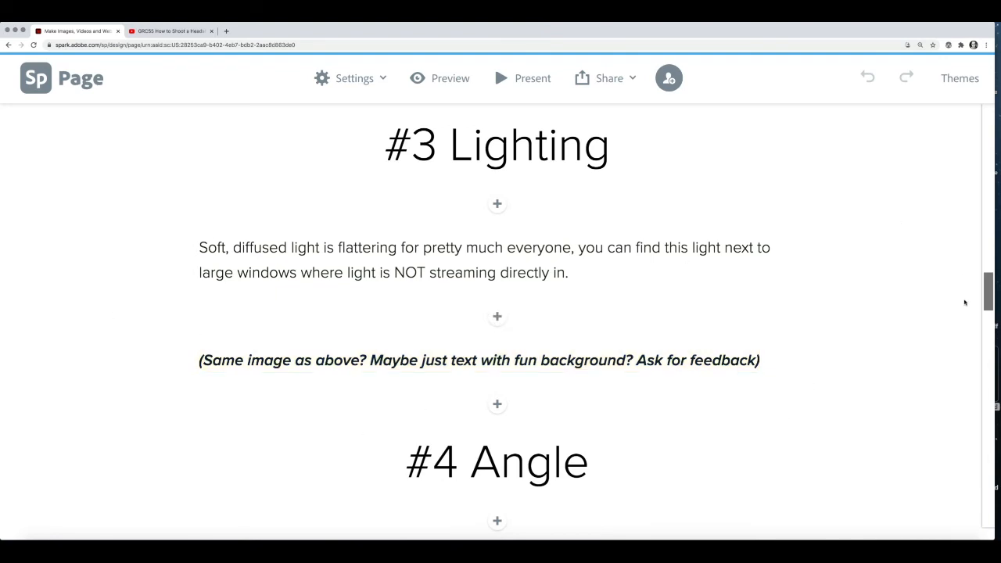
- Scroll to the bottom of the Spark page and clear the options covering the video link
{"action": "scroll", "coordinate": [988, 313], "scroll_direction": "down", "scroll_amount": 5}
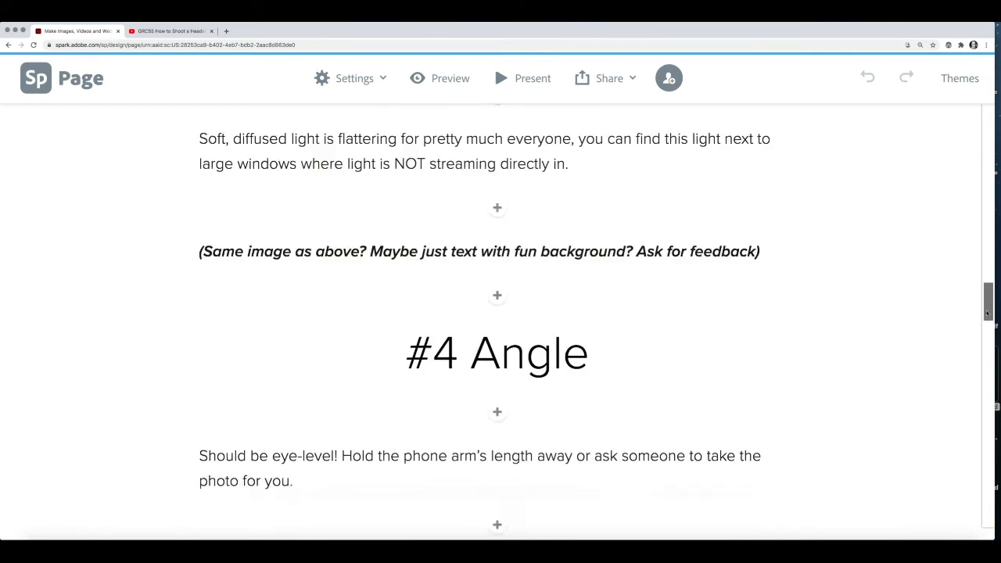
{"action": "scroll", "coordinate": [987, 313], "scroll_direction": "down", "scroll_amount": 6}
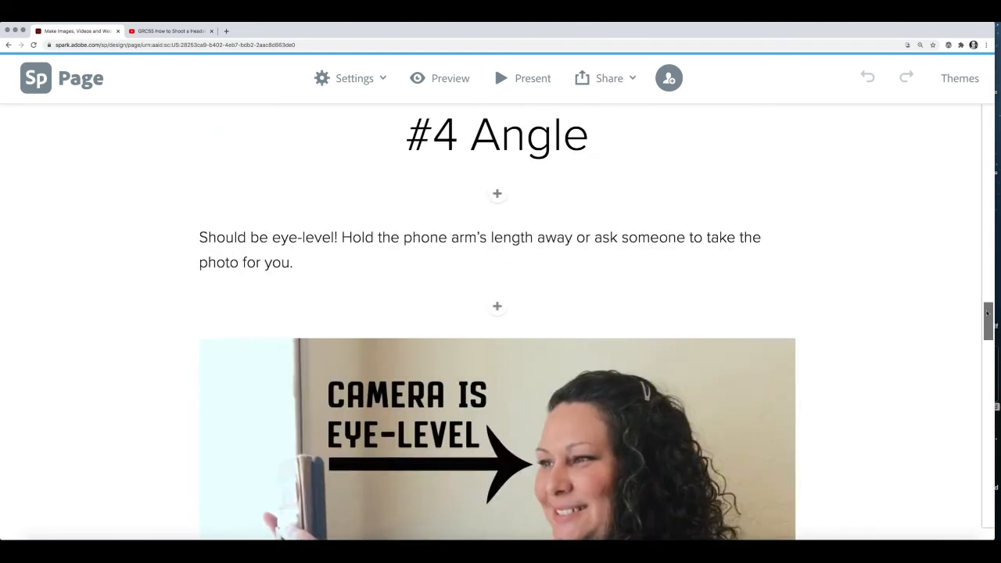
{"action": "scroll", "coordinate": [988, 313], "scroll_direction": "down", "scroll_amount": 10}
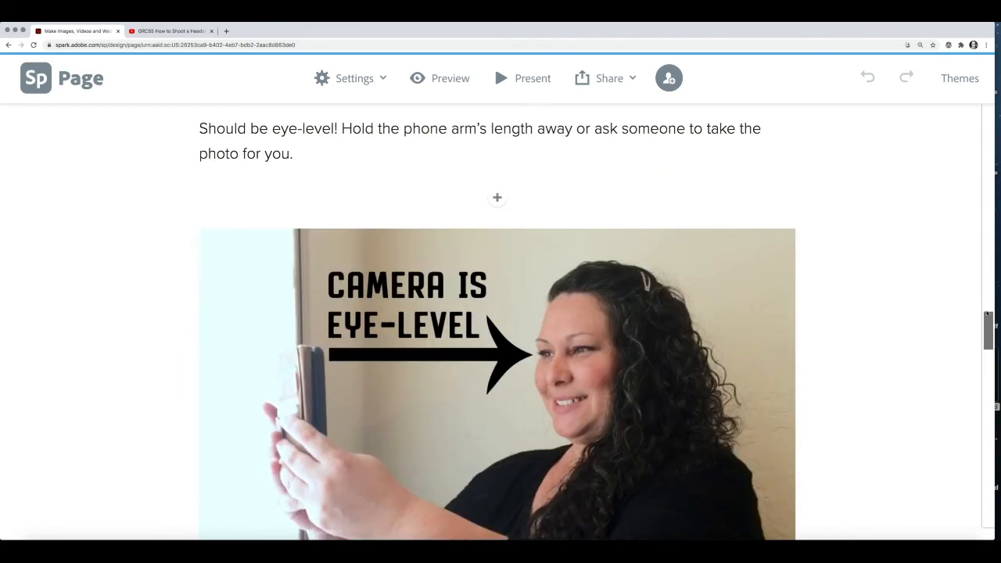
{"action": "scroll", "coordinate": [987, 313], "scroll_direction": "down", "scroll_amount": 4}
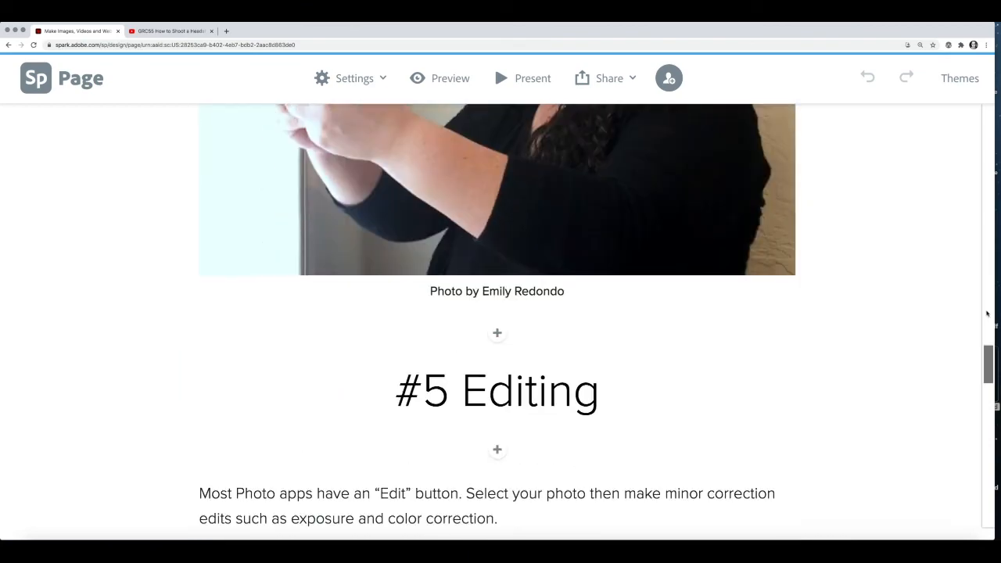
{"action": "scroll", "coordinate": [987, 313], "scroll_direction": "down", "scroll_amount": 19}
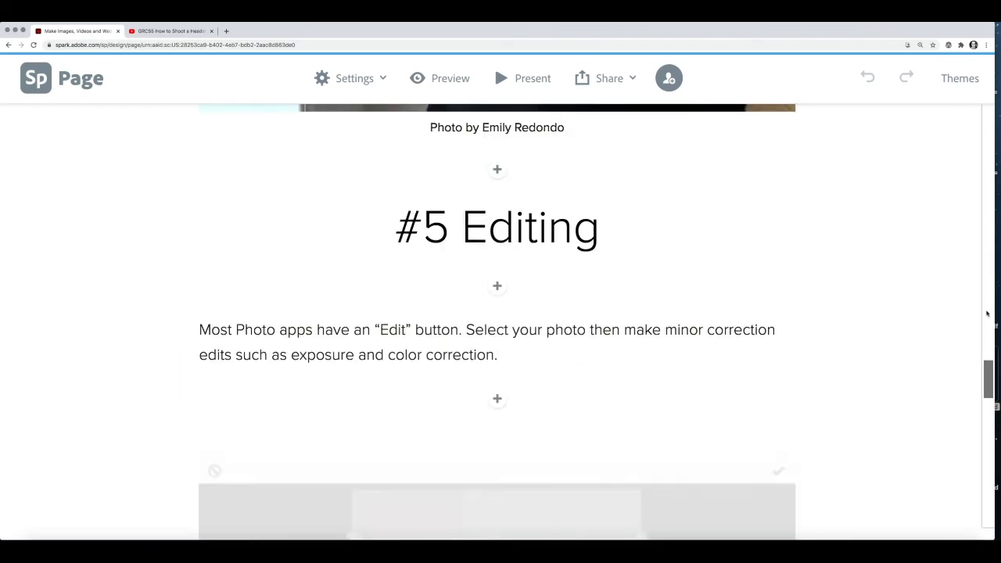
{"action": "scroll", "coordinate": [987, 313], "scroll_direction": "down", "scroll_amount": 6}
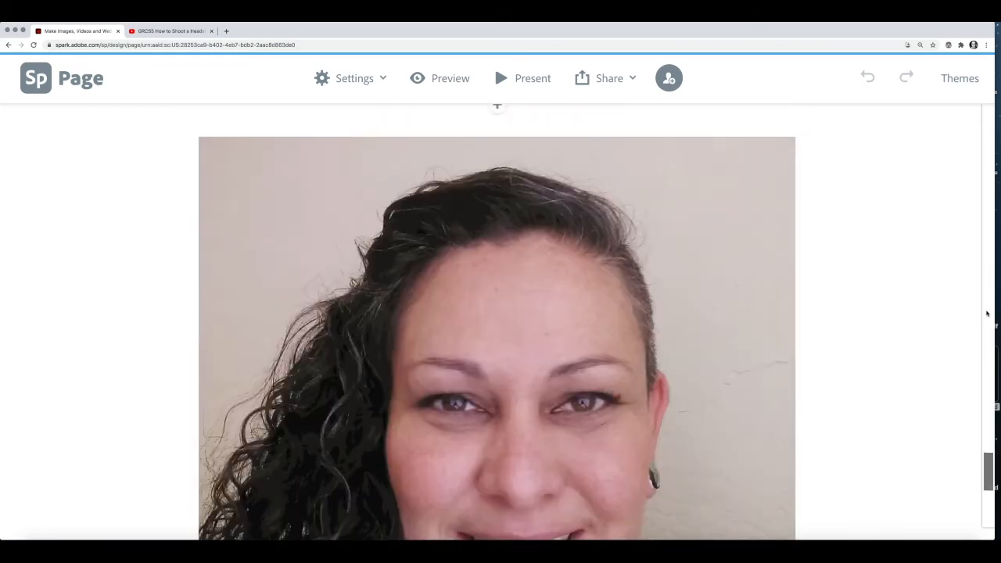
{"action": "scroll", "coordinate": [987, 313], "scroll_direction": "up", "scroll_amount": 5}
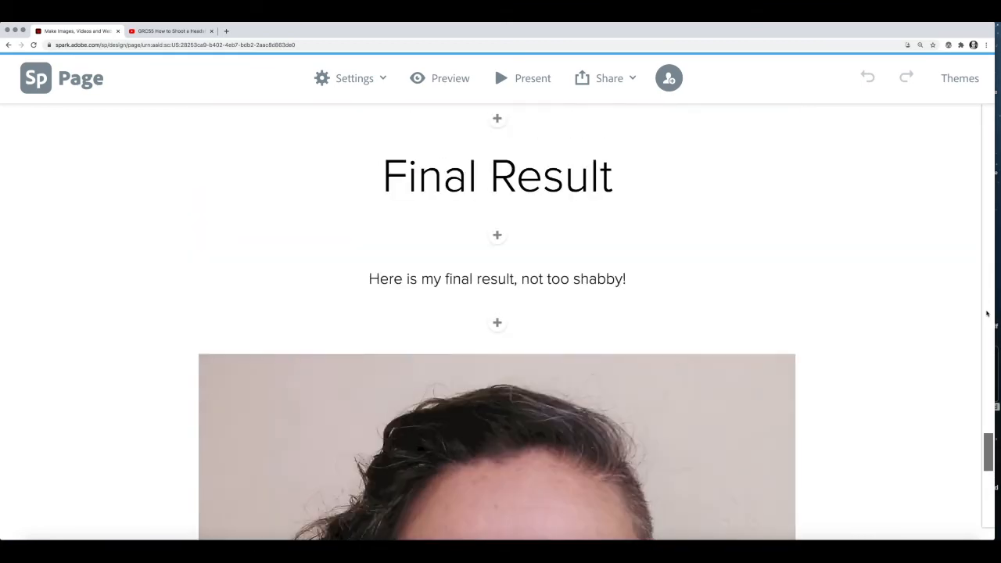
{"action": "scroll", "coordinate": [987, 313], "scroll_direction": "down", "scroll_amount": 16}
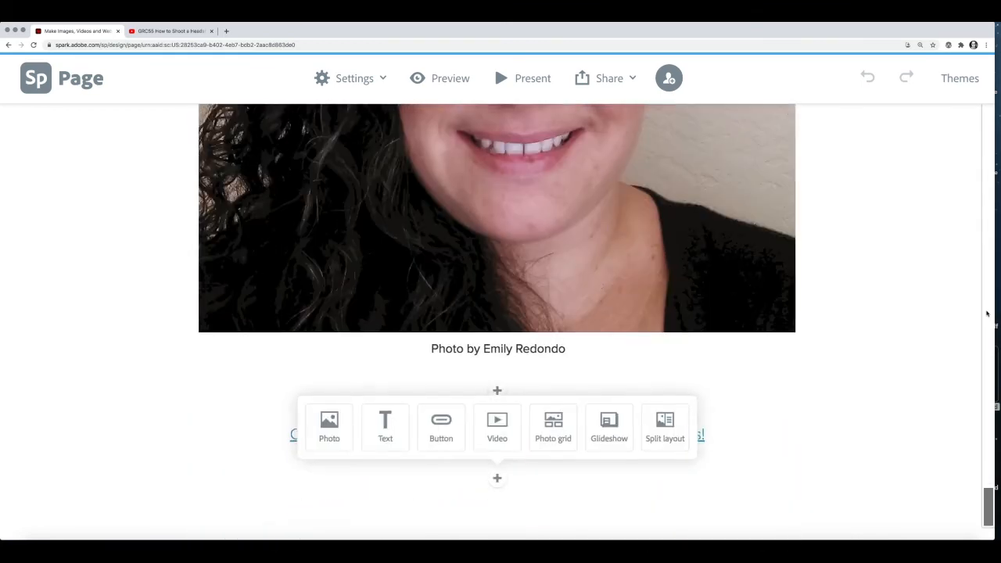
{"action": "left_click", "coordinate": [737, 345]}
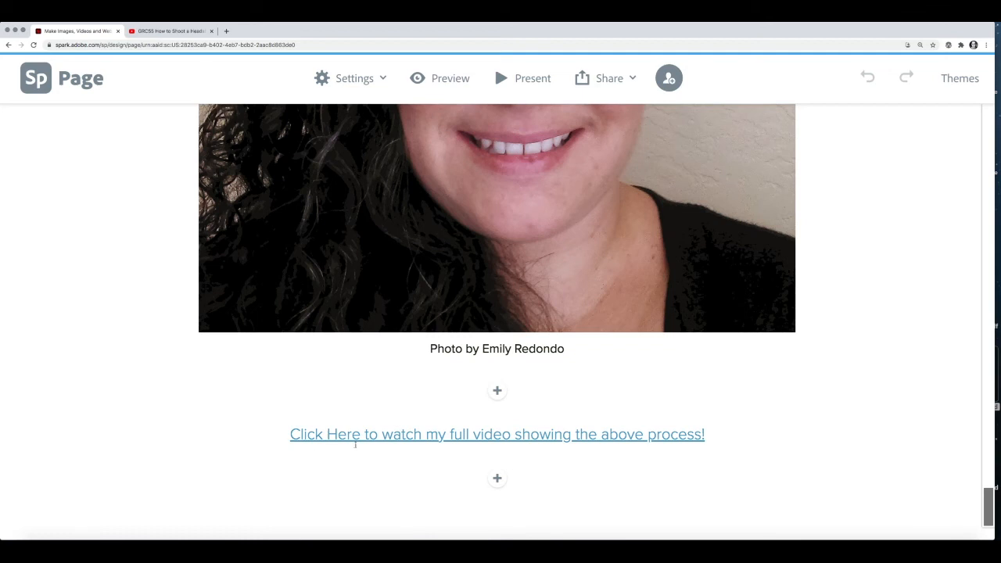
- Narrow the browser so the Word post sits beside the Spark page
{"action": "mouse_move", "coordinate": [732, 538]}
{"action": "left_click_drag", "start_coordinate": [994, 399], "coordinate": [614, 438]}
{"action": "left_click", "coordinate": [734, 459]}
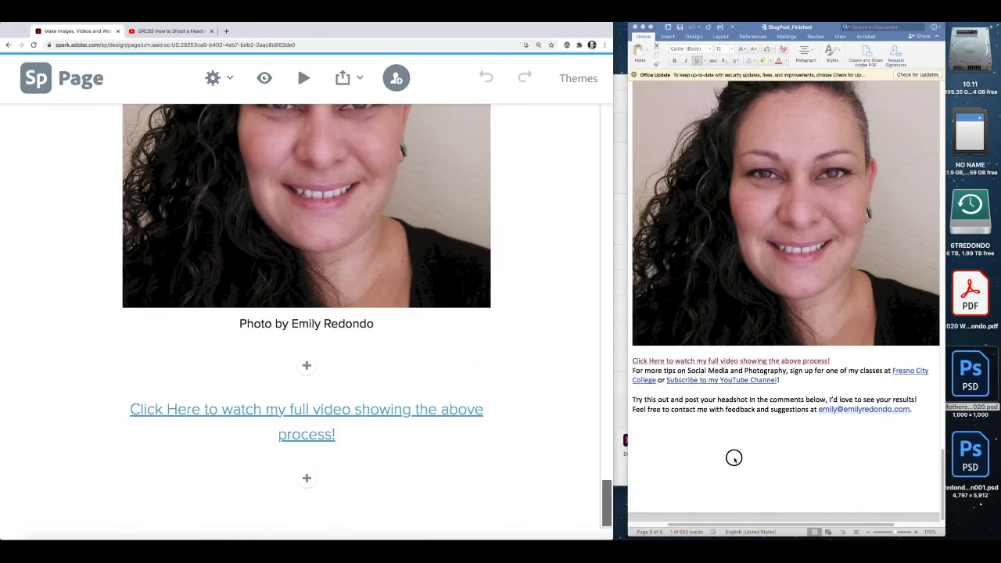
{"action": "triple_click", "coordinate": [633, 370]}
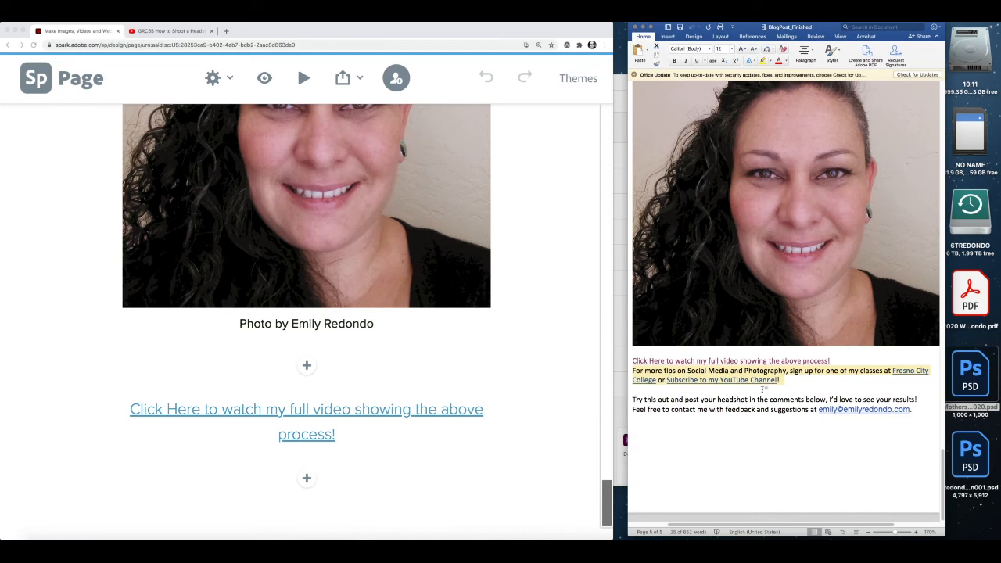
{"action": "left_click", "coordinate": [702, 400]}
{"action": "left_click_drag", "start_coordinate": [633, 400], "coordinate": [932, 412]}
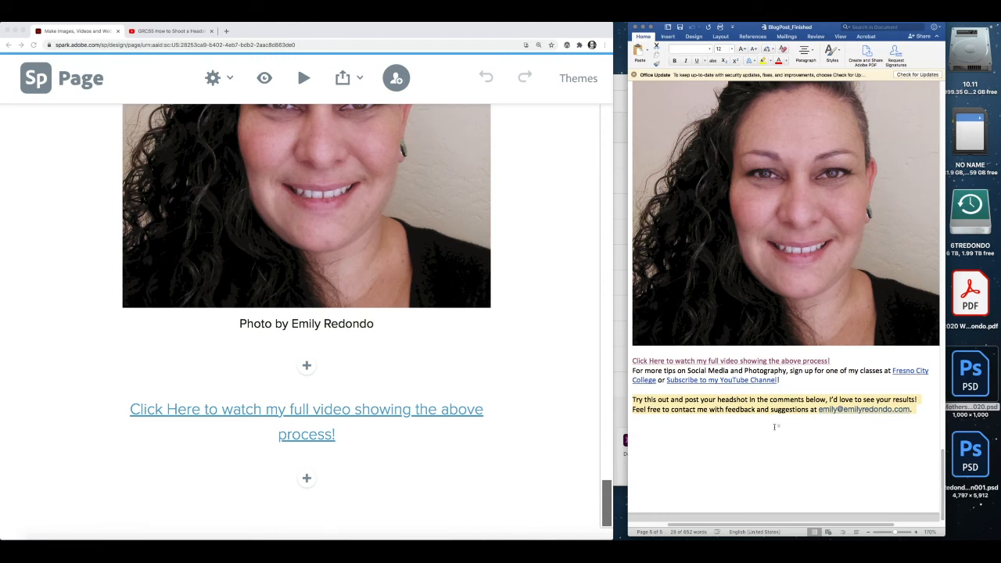
{"action": "left_click", "coordinate": [661, 405]}
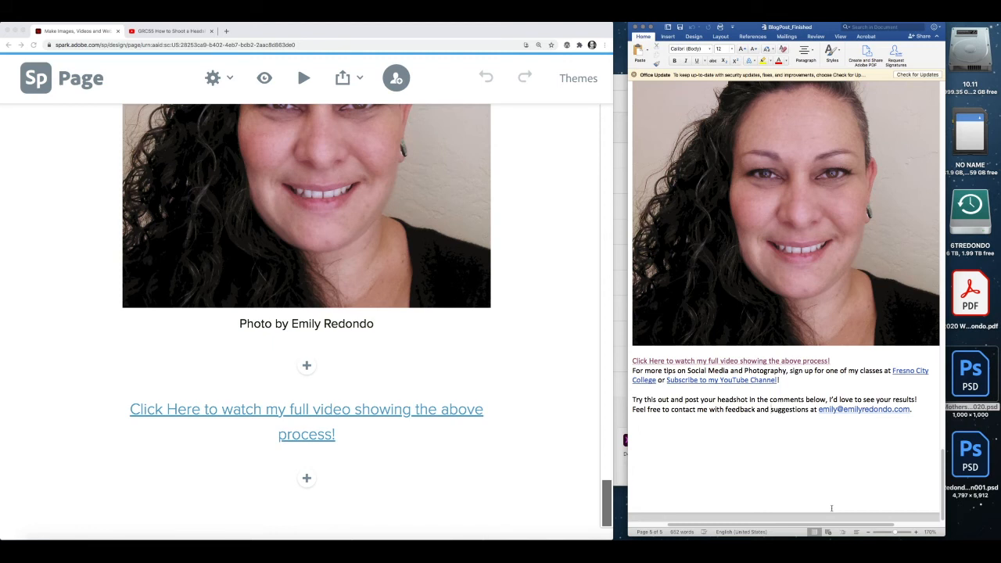
{"action": "left_click", "coordinate": [501, 366]}
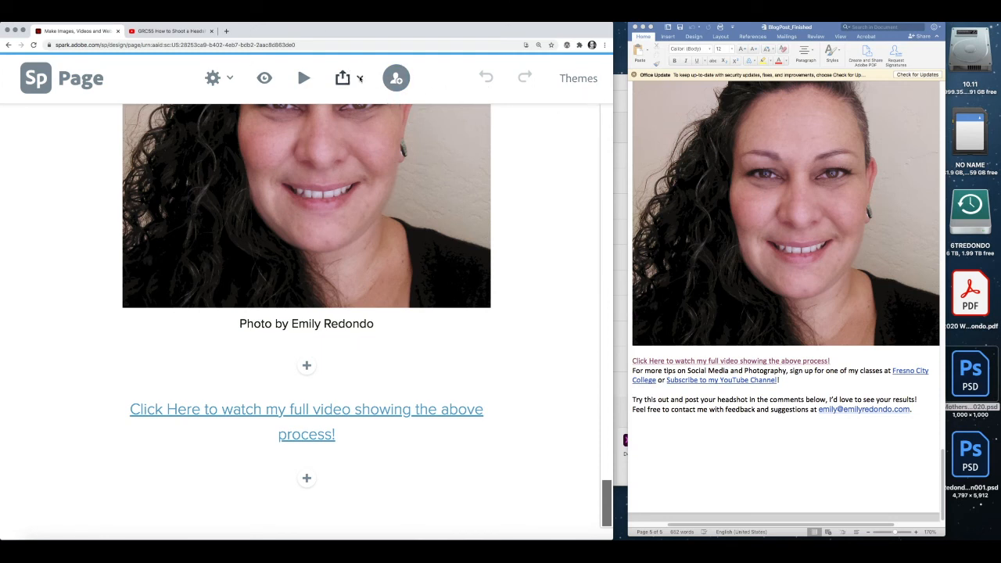
- Start publishing with a shareable link and title the page 'LinkedIn Headshots'
{"action": "left_click", "coordinate": [359, 79]}
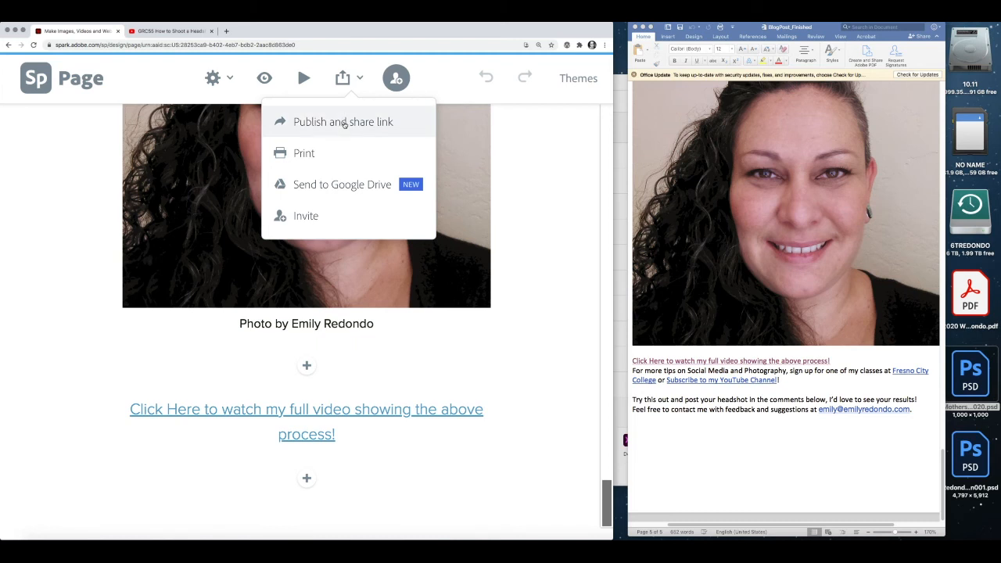
{"action": "left_click", "coordinate": [348, 124]}
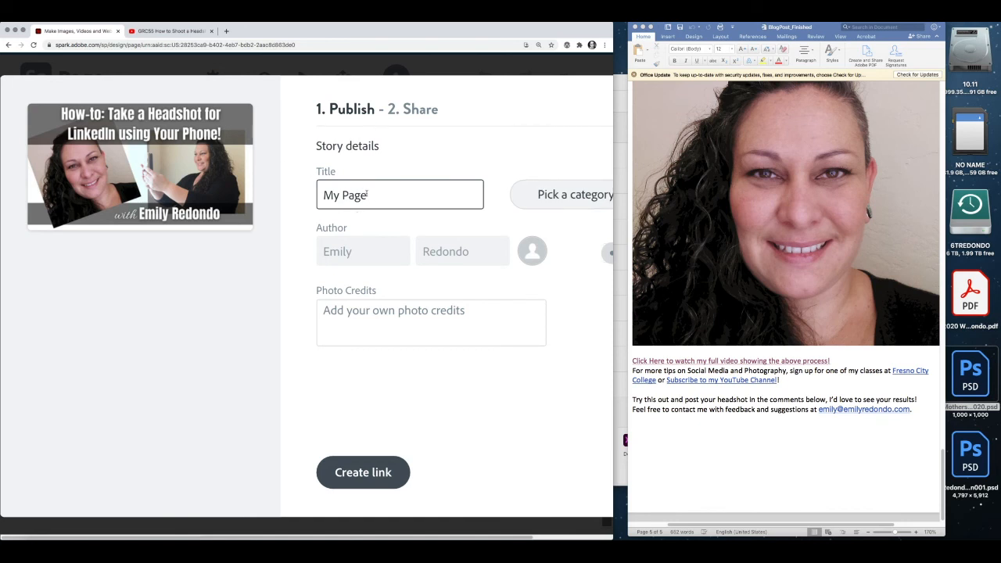
{"action": "left_click_drag", "start_coordinate": [368, 195], "coordinate": [290, 187]}
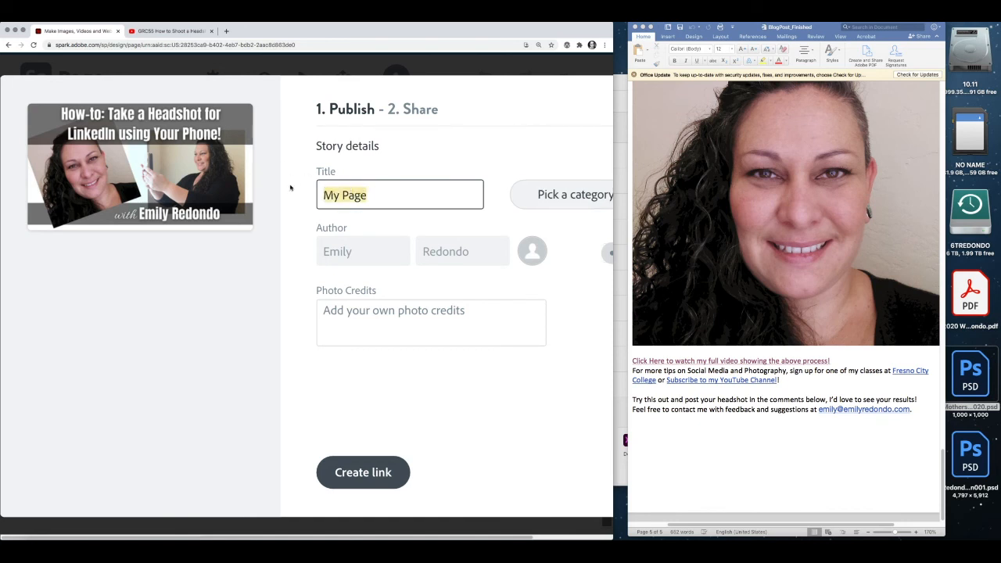
{"action": "type", "text": "H"}
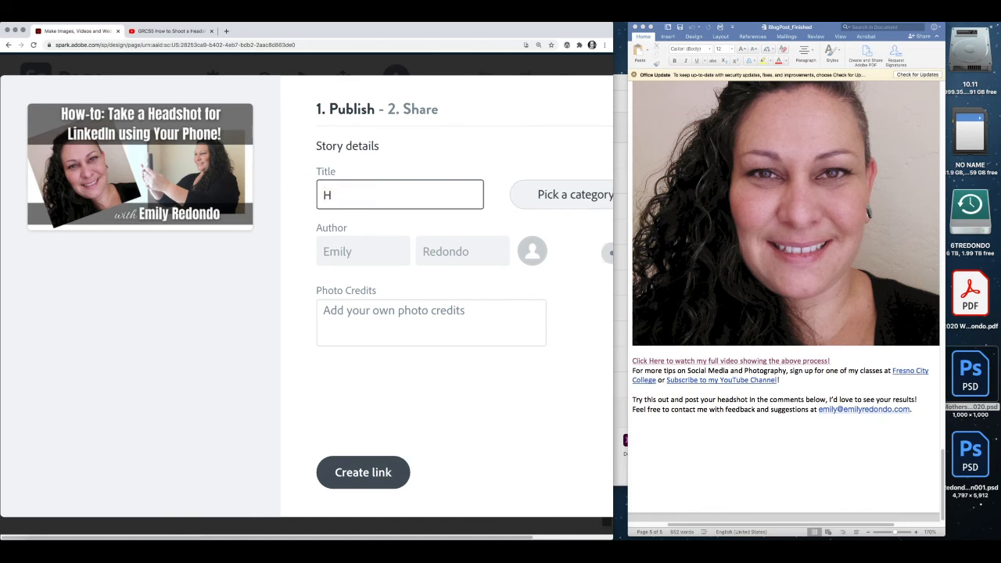
{"action": "type", "text": "Linked In Headsh"}
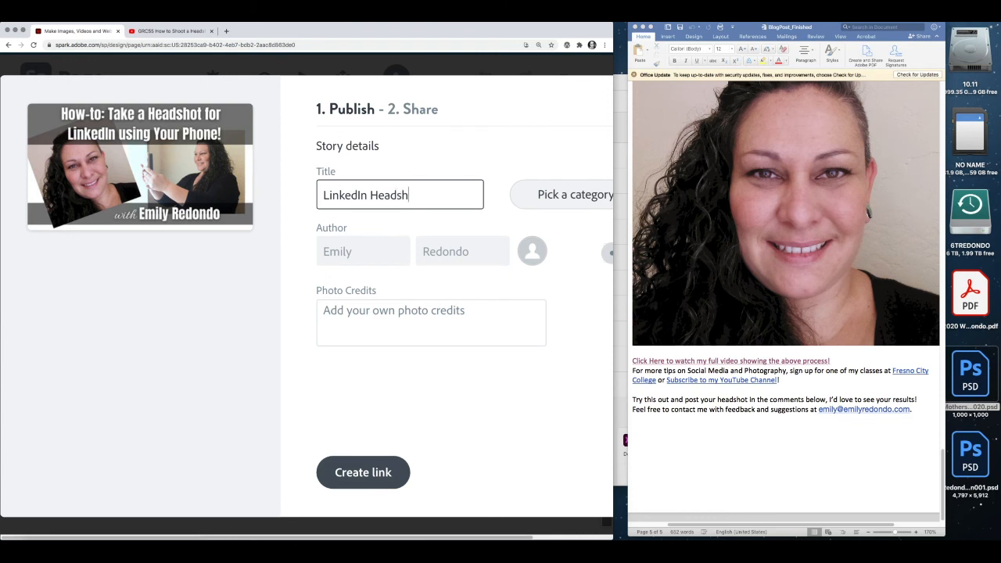
{"action": "type", "text": "ots"}
- Choose the Education category, show the author name, and create the shareable link
{"action": "left_click_drag", "start_coordinate": [614, 445], "coordinate": [968, 423]}
{"action": "left_click", "coordinate": [757, 195]}
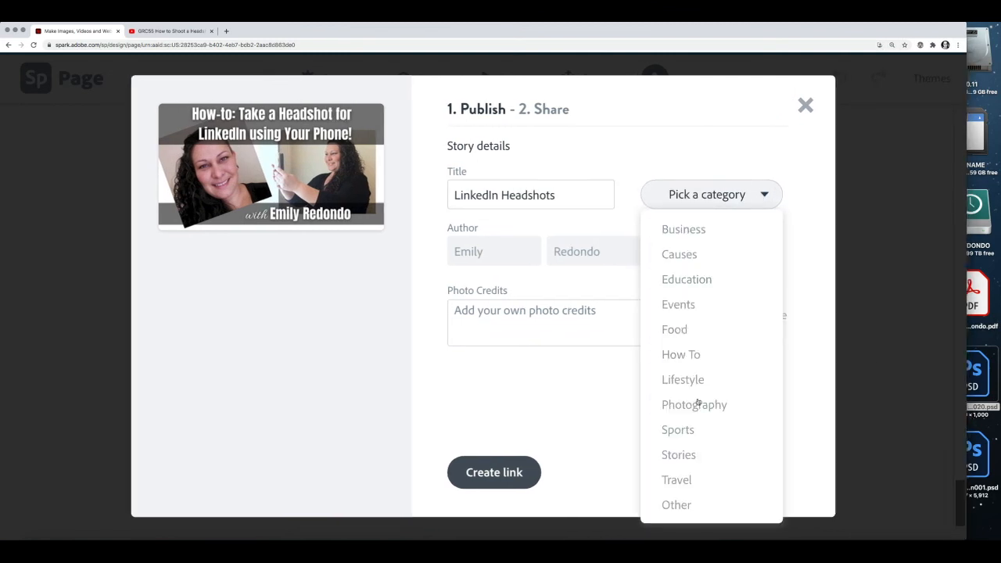
{"action": "left_click", "coordinate": [703, 282]}
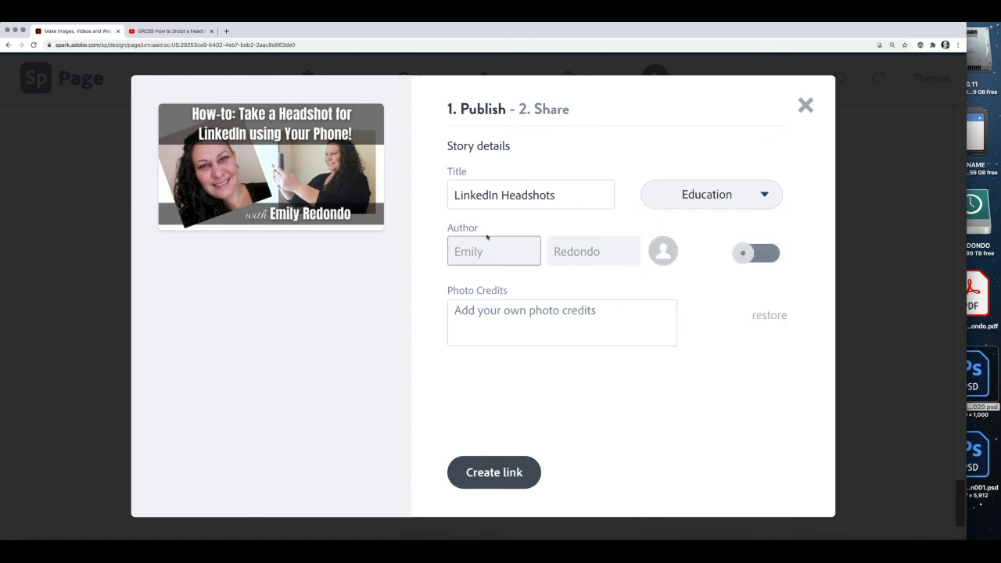
{"action": "left_click", "coordinate": [774, 256]}
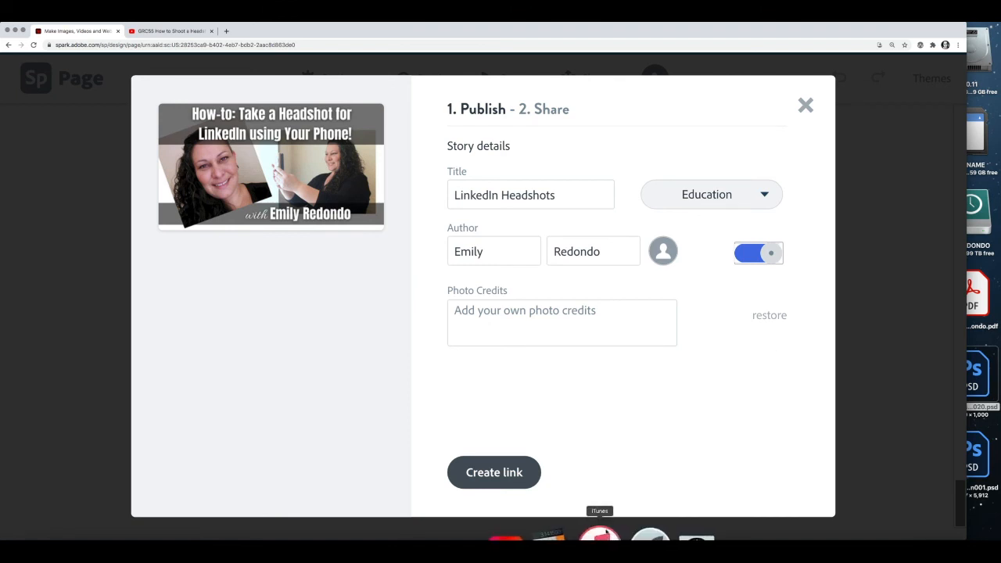
{"action": "left_click", "coordinate": [511, 321]}
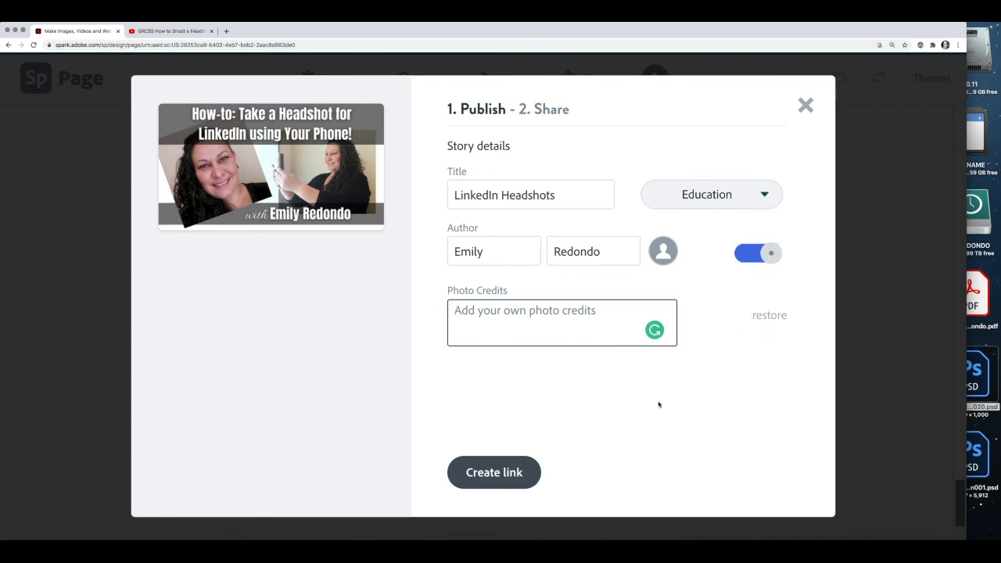
{"action": "left_click", "coordinate": [499, 472]}
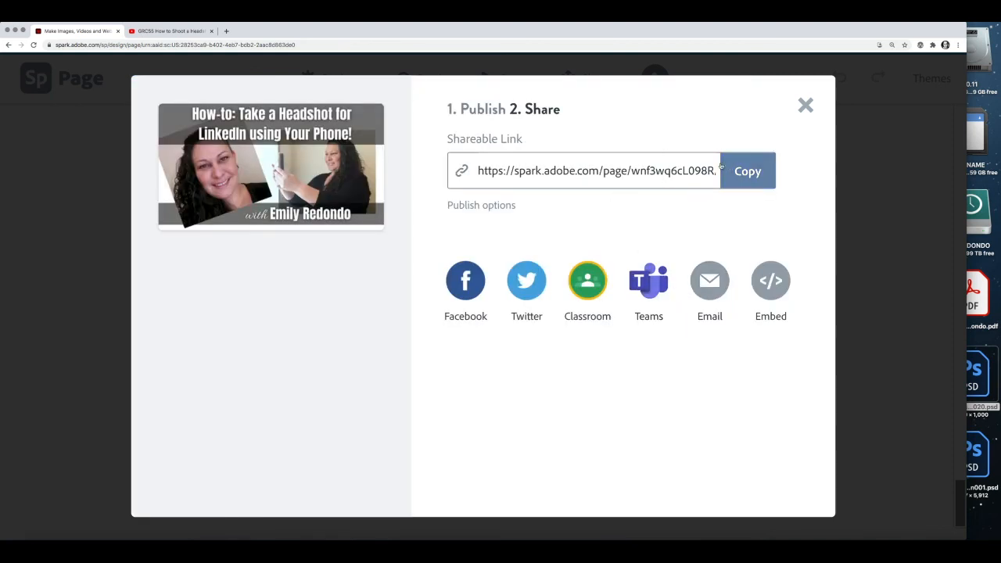
- Copy the shareable spark.adobe.com link and select its full address
{"action": "left_click", "coordinate": [744, 173]}
{"action": "left_click", "coordinate": [748, 172]}
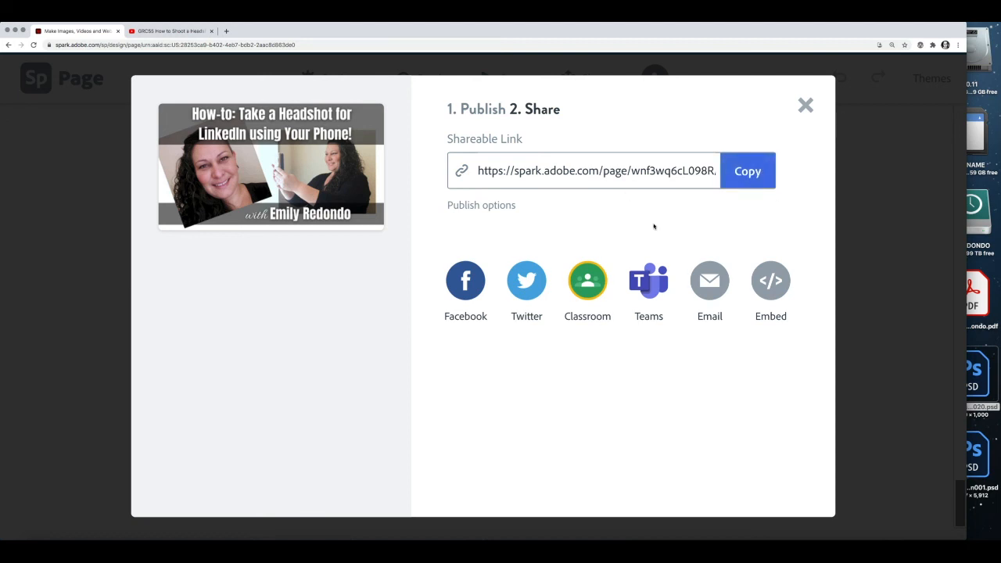
{"action": "left_click_drag", "start_coordinate": [480, 168], "coordinate": [744, 169]}
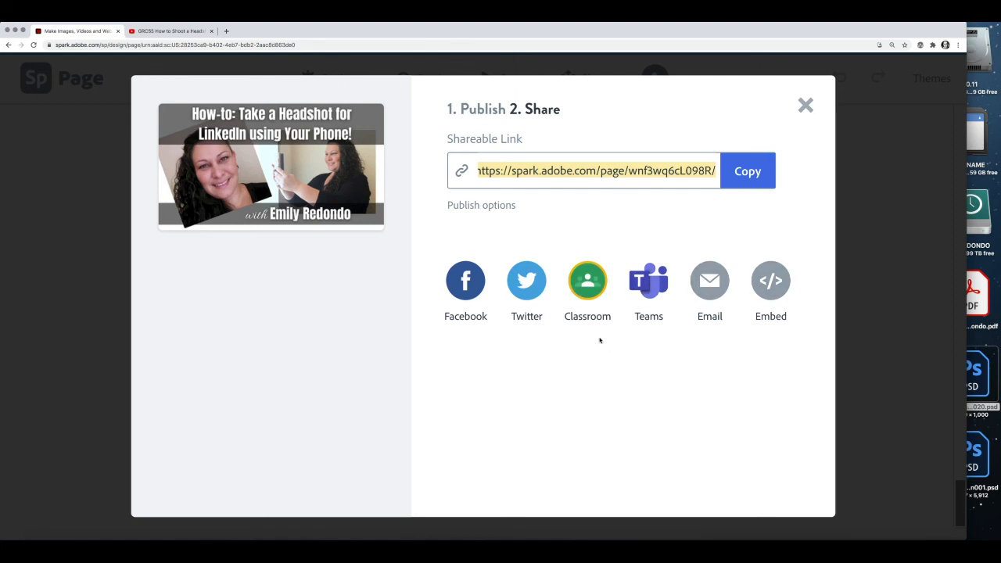
- Load the copied link in a new Chrome tab and scroll the live published page
{"action": "key", "text": "super+t"}
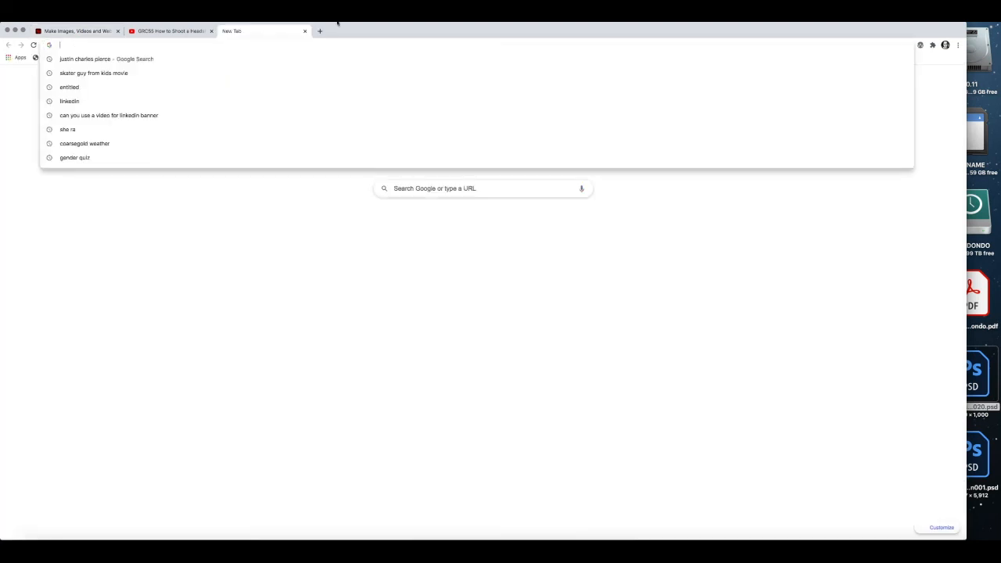
{"action": "key", "text": "super+v"}
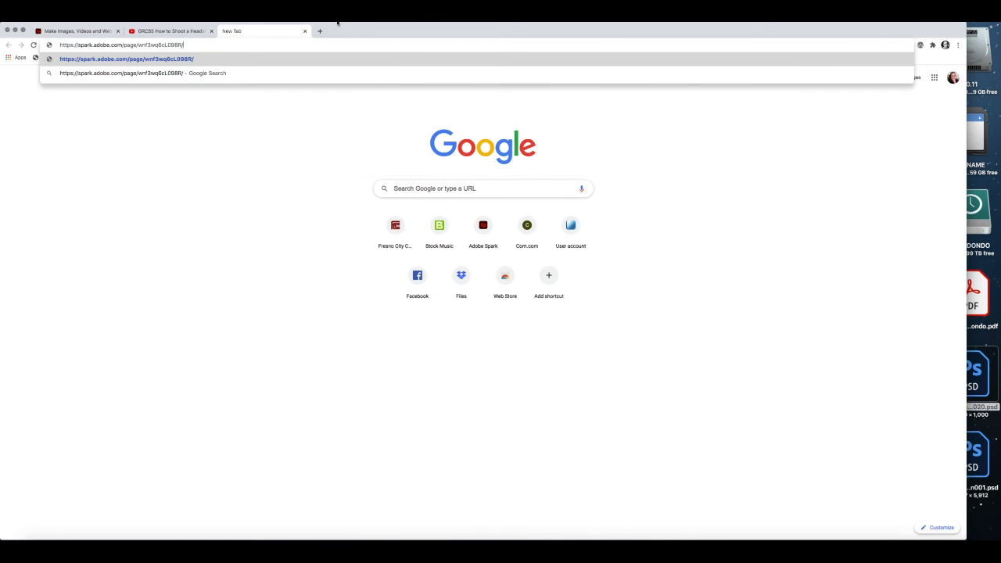
{"action": "key", "text": "Return"}
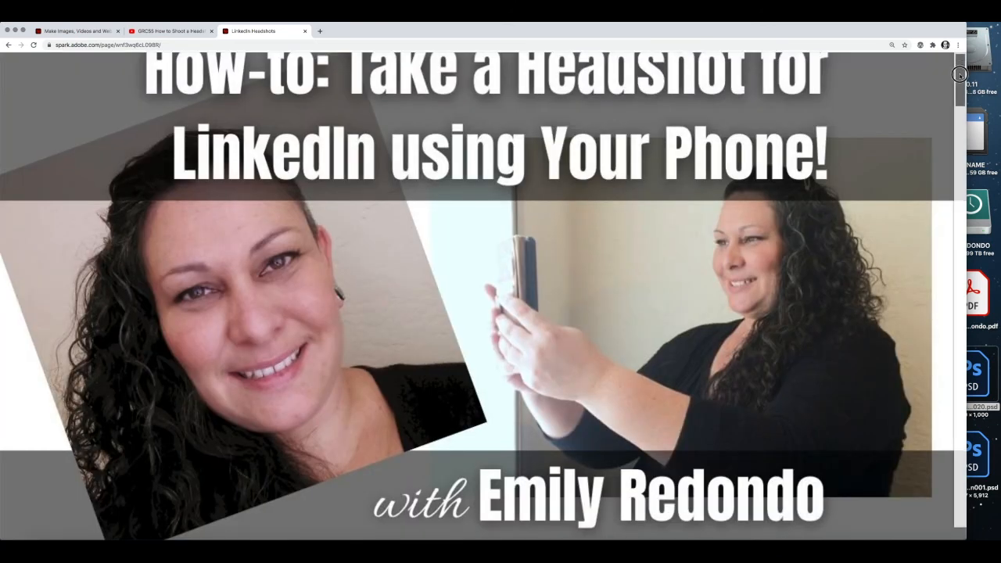
{"action": "left_click_drag", "start_coordinate": [960, 70], "coordinate": [963, 160]}
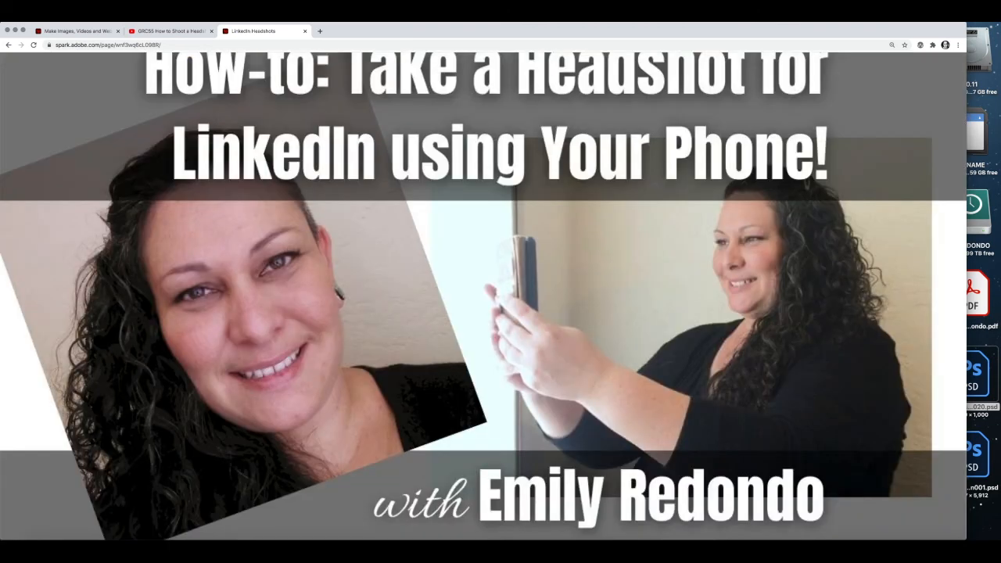